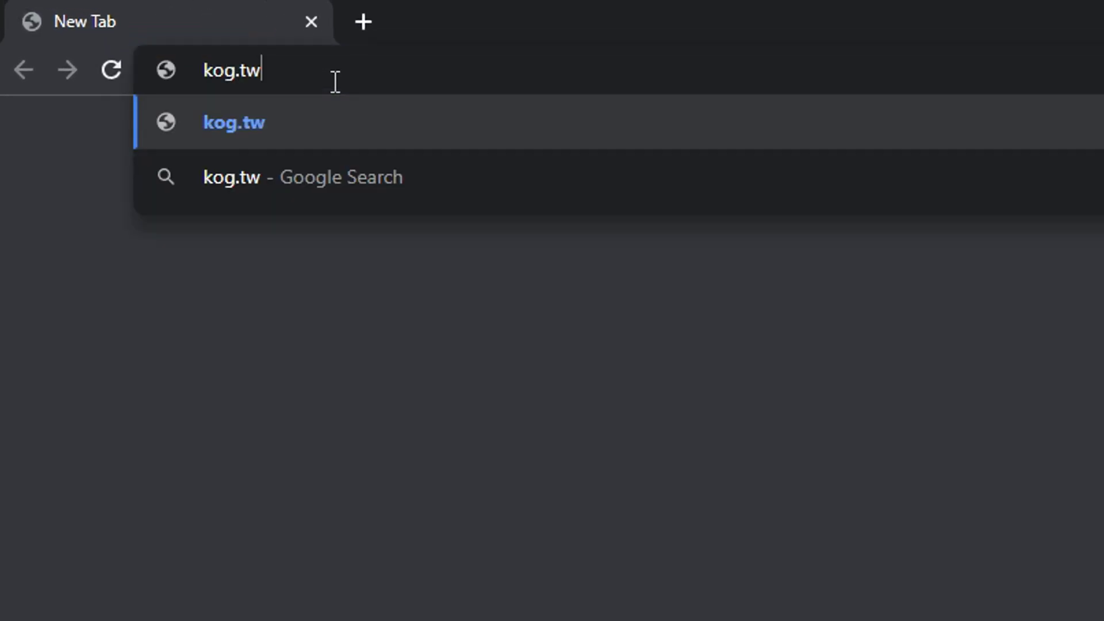
Load the KoG.tw registration page at kog.tw/register.php
text(.php)
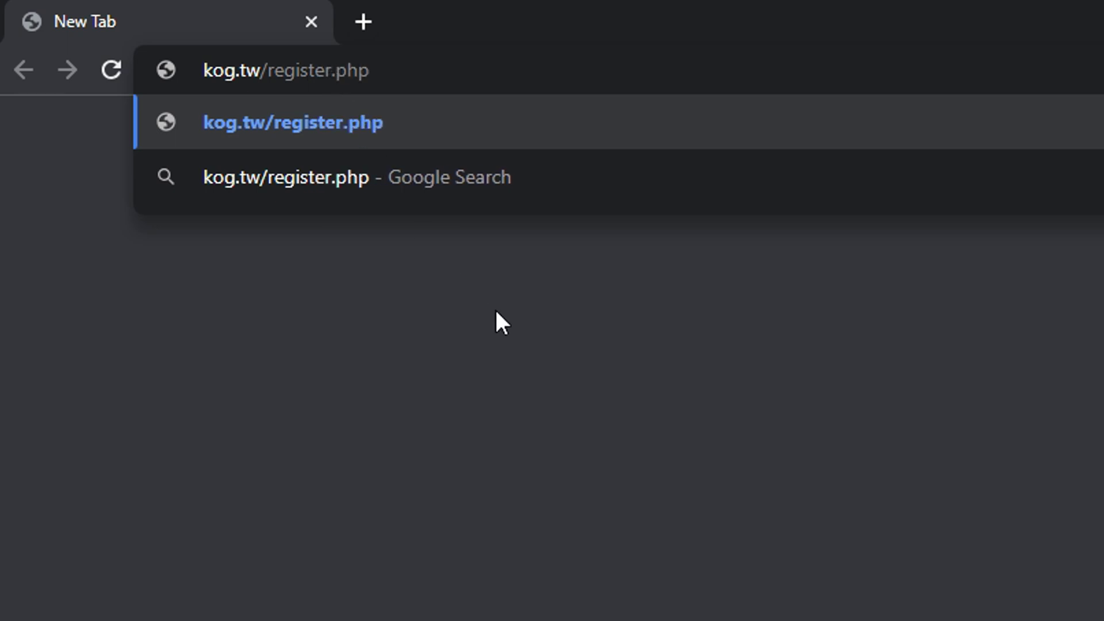
key(Return)
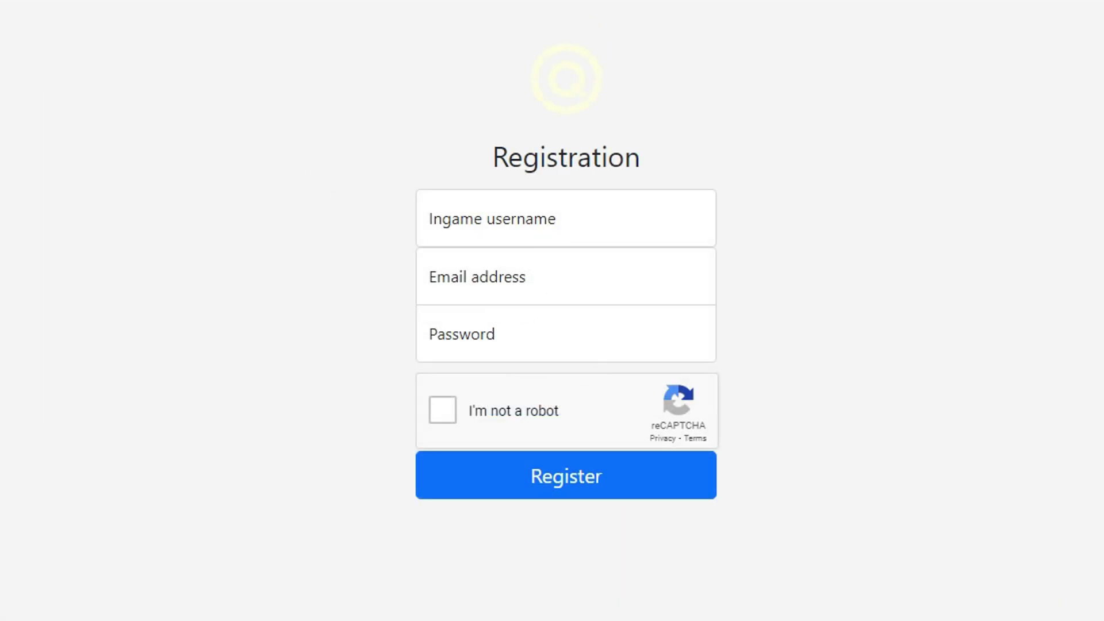
Fill in the in-game username, email address and password on the registration form
click(493, 213)
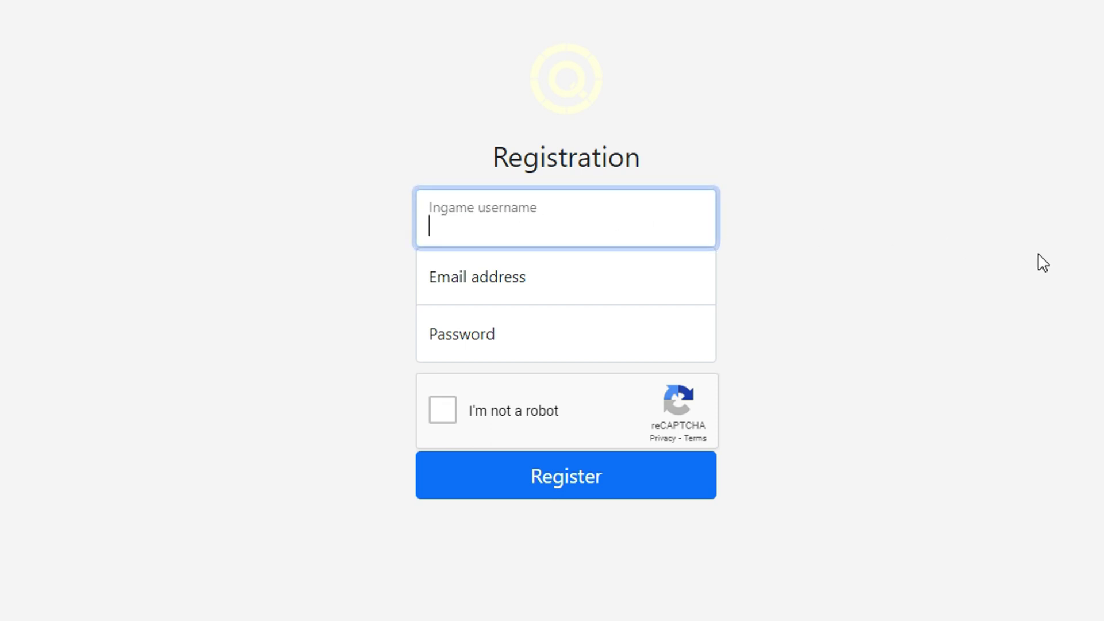
text(KoGUser123)
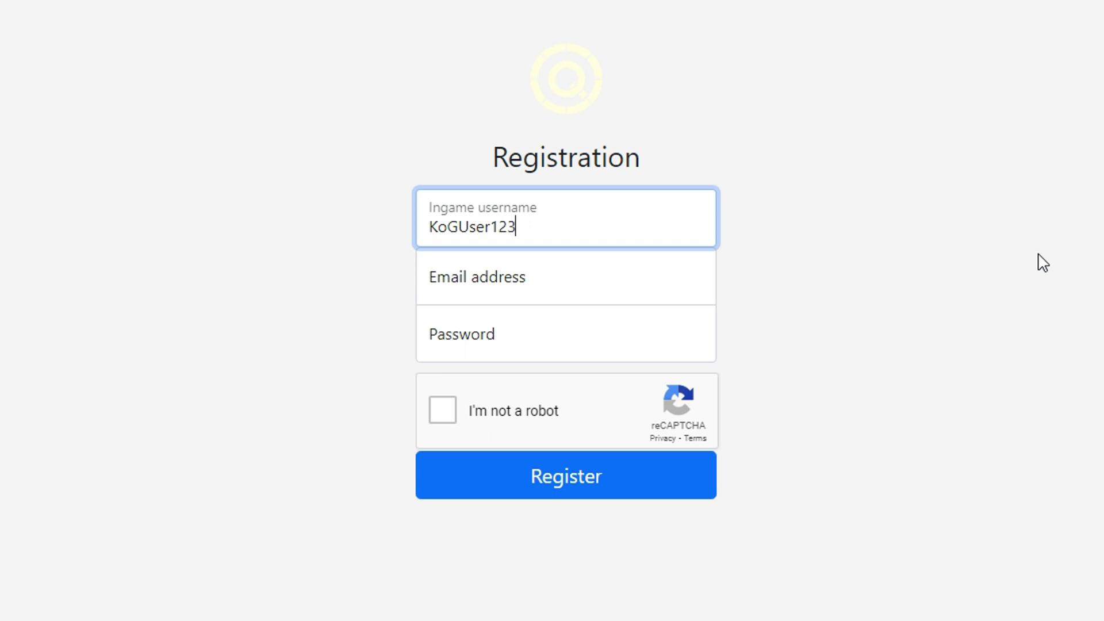
key(Tab)
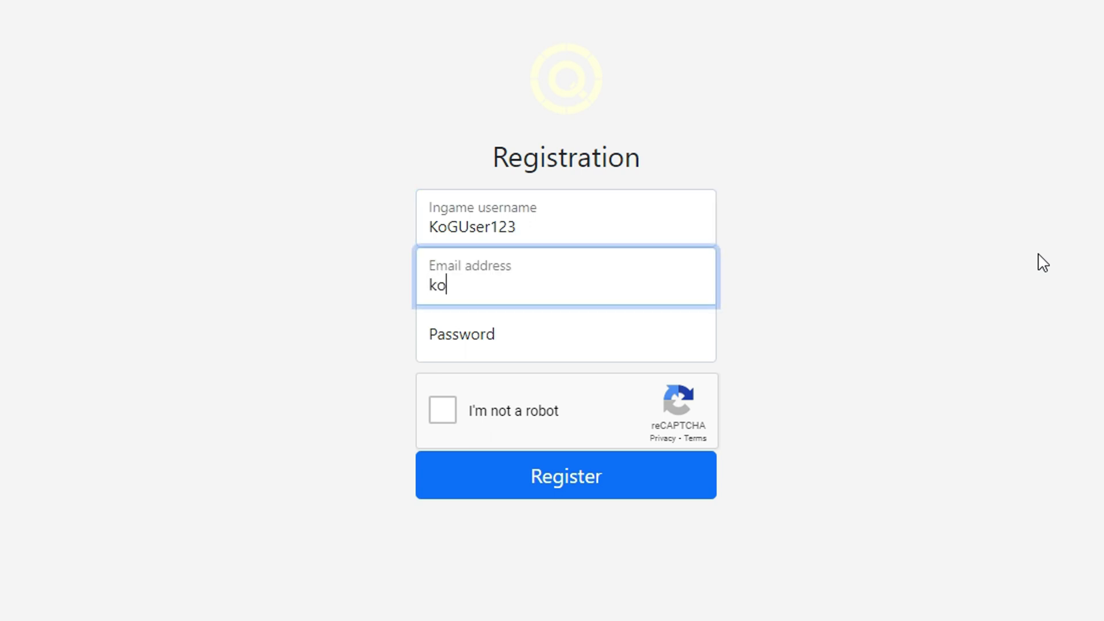
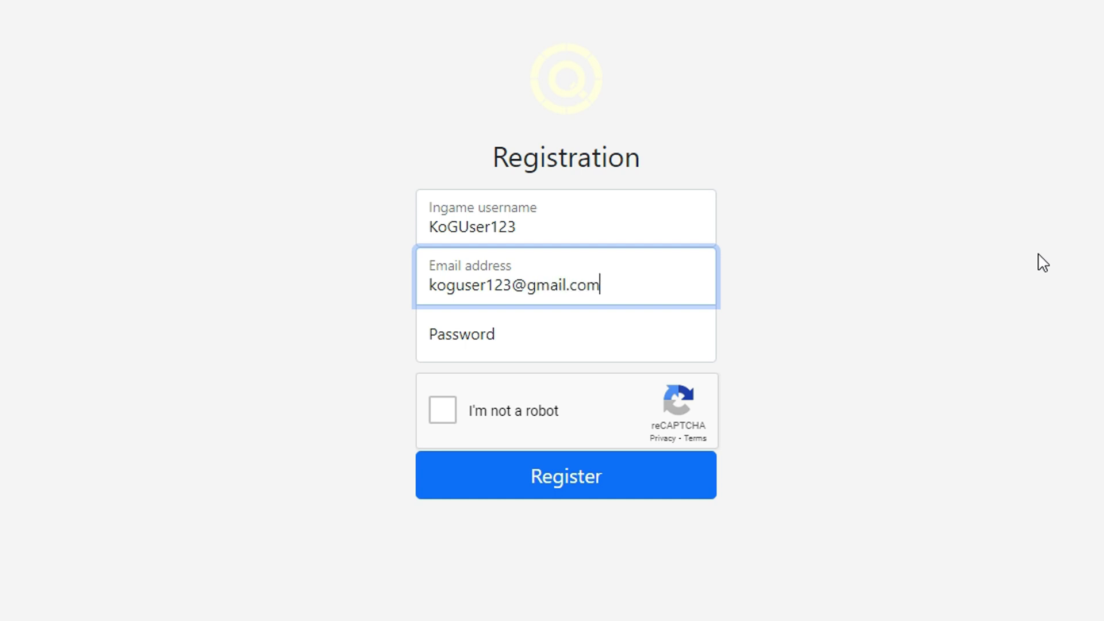
key(Tab)
text(••••••••••••)
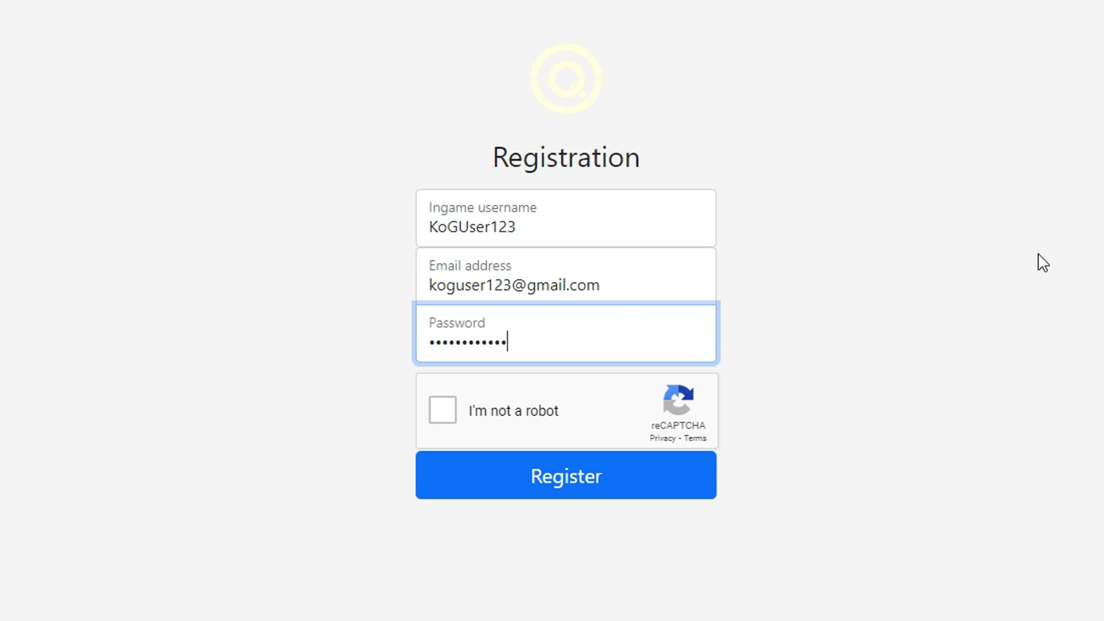
Pass the traffic-lights captcha and submit the registration, getting the 'Account pre-claimed' notice
click(442, 409)
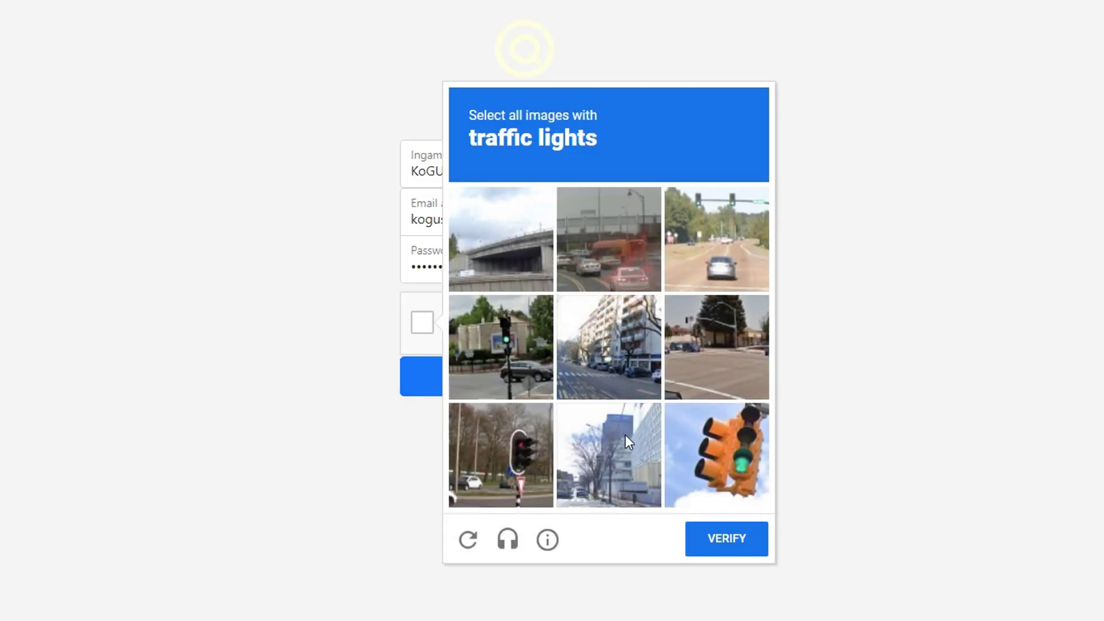
click(704, 232)
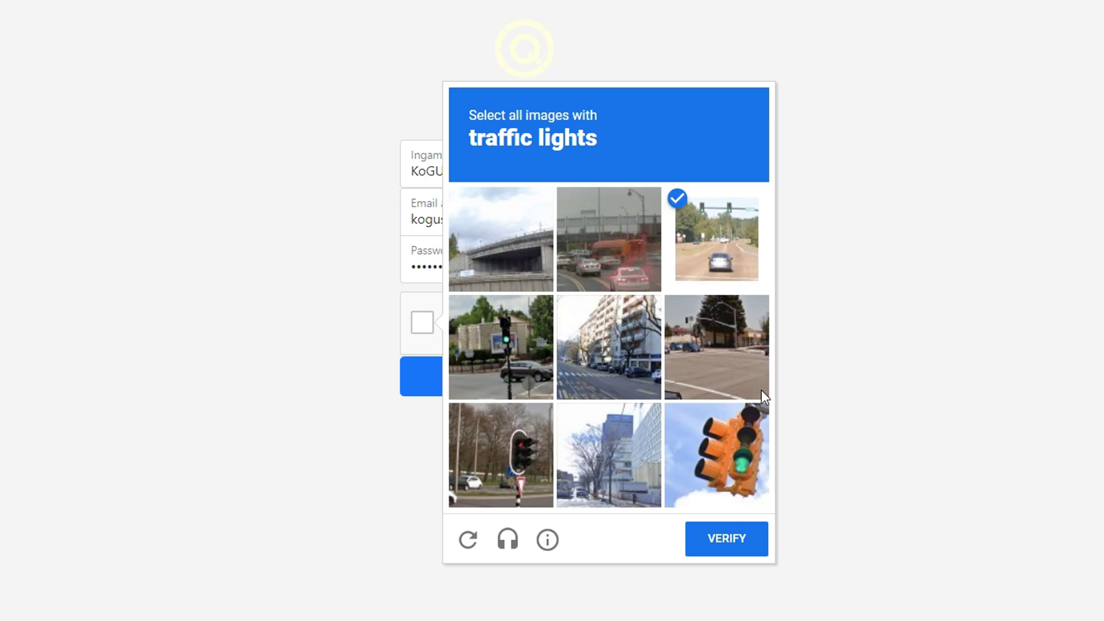
click(717, 468)
click(502, 443)
click(510, 337)
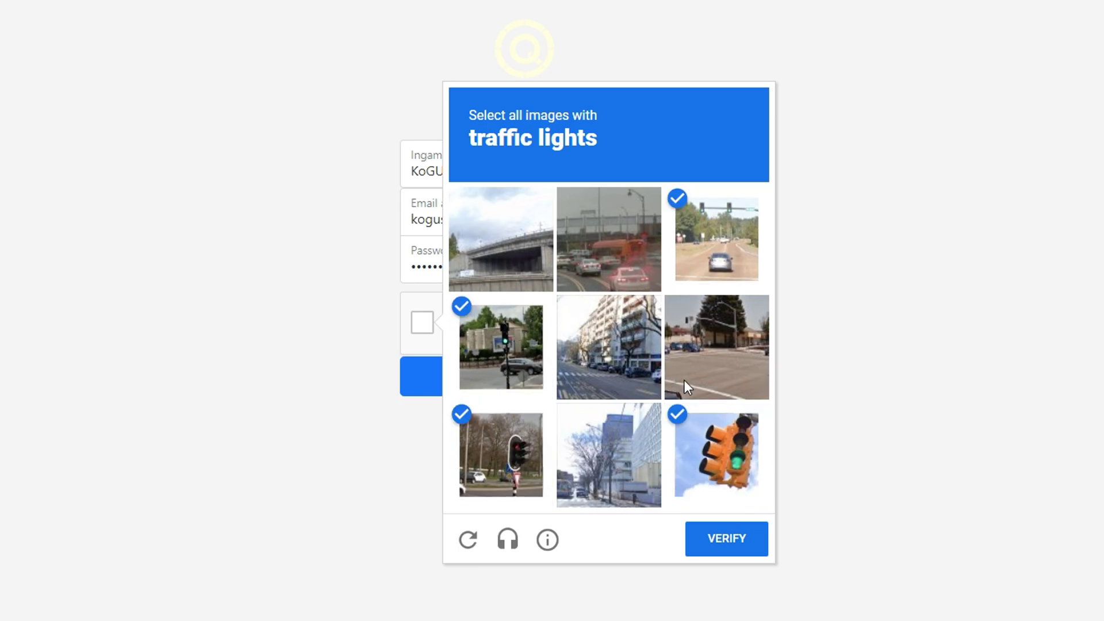
click(727, 538)
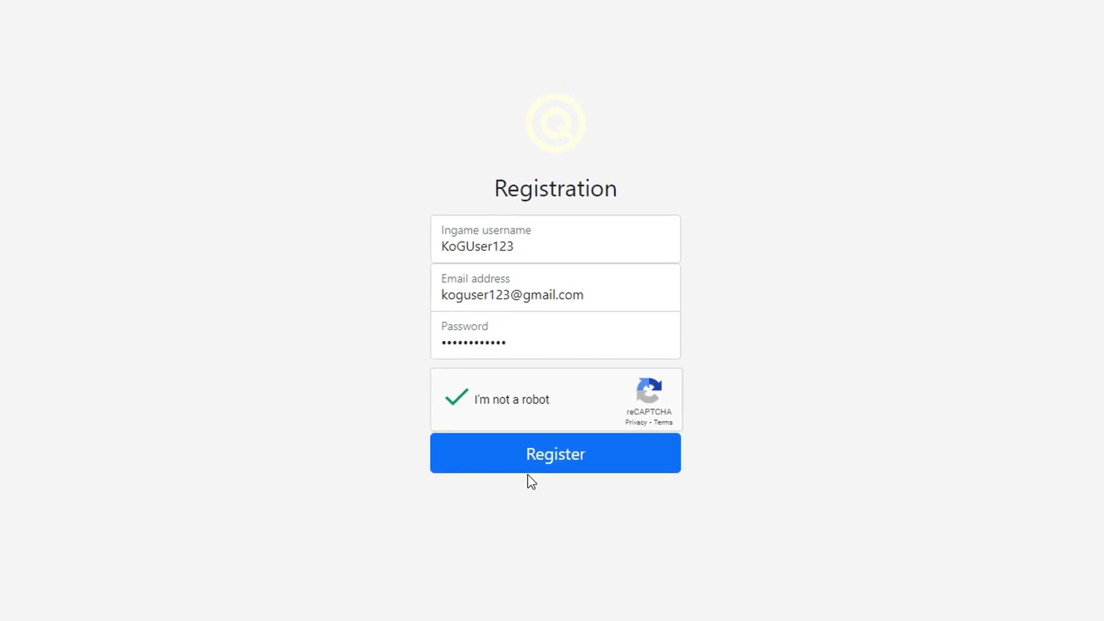
click(547, 489)
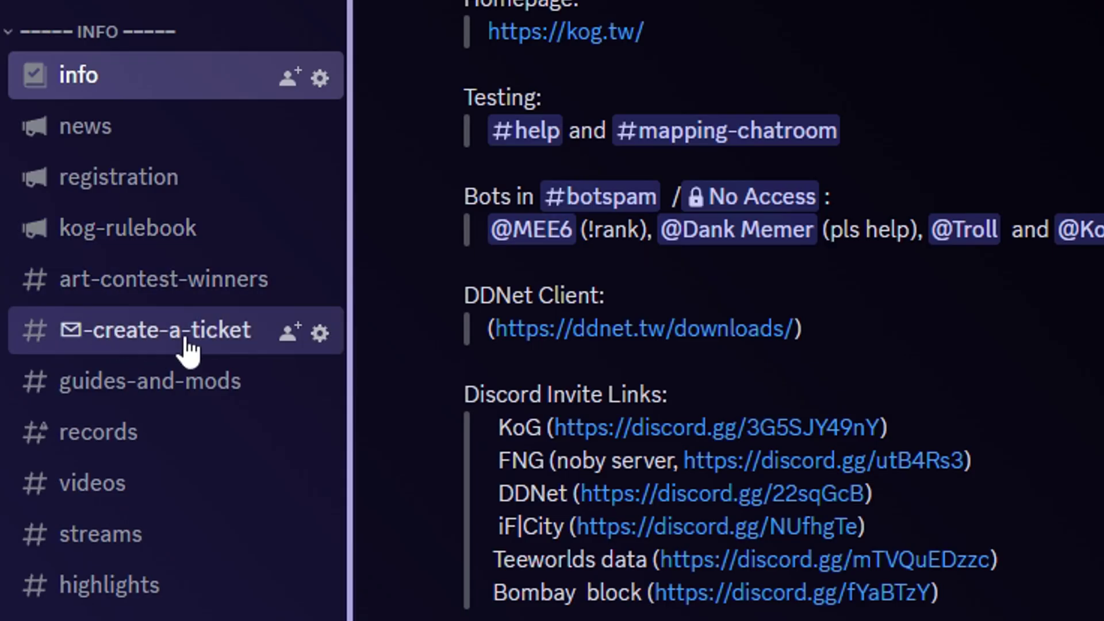
Go to the KoG #create-a-ticket channel and scroll down to the ticket buttons
click(173, 345)
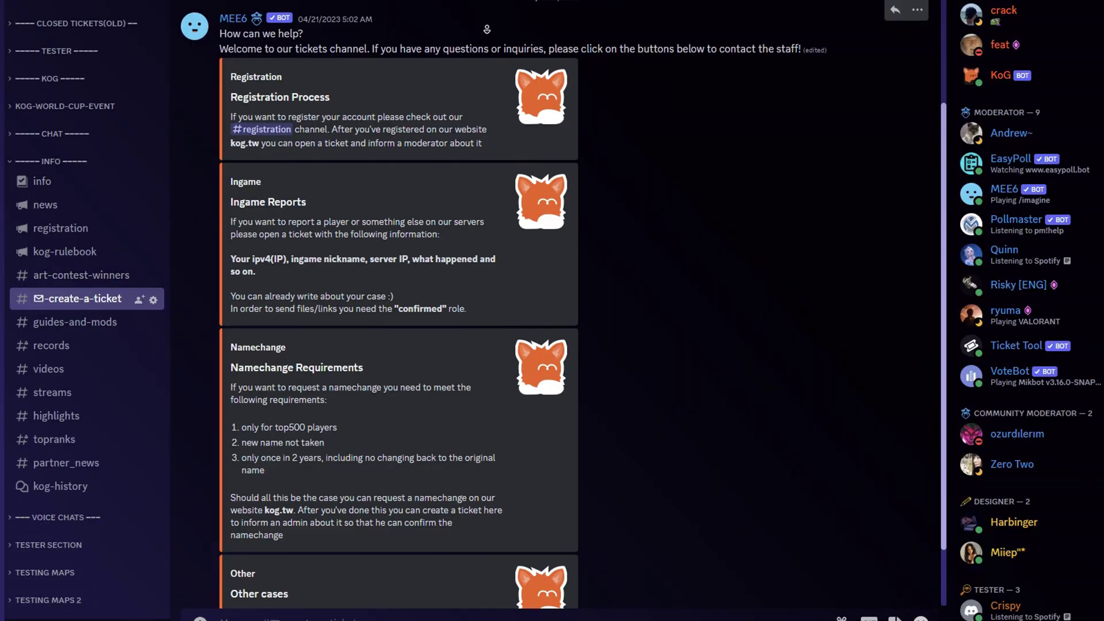
scroll(494, 116, down, 3)
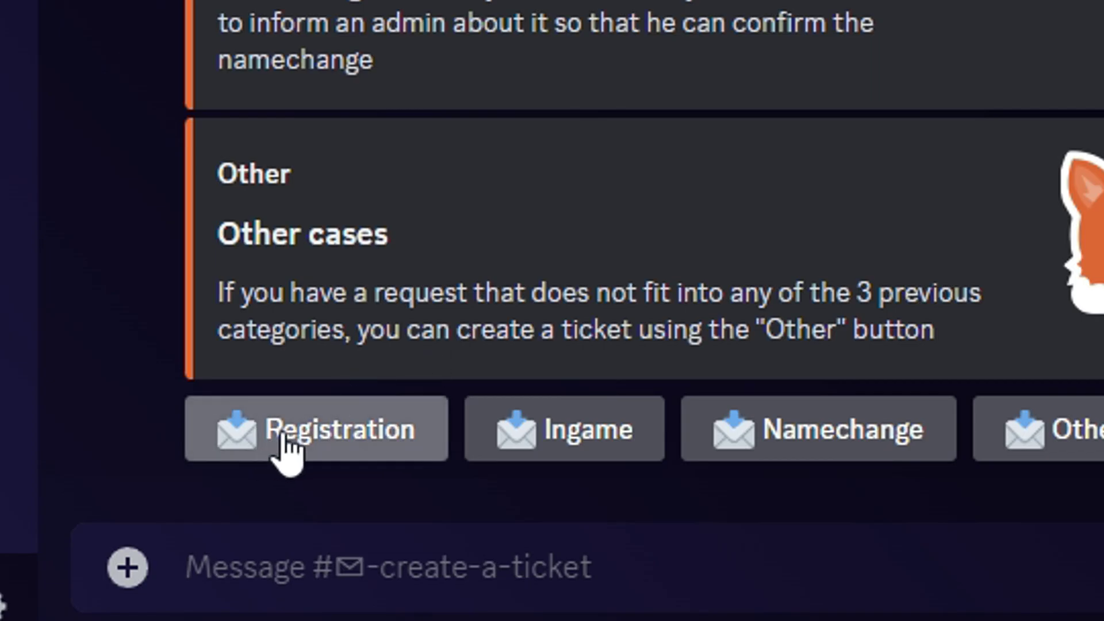
Open a Registration ticket and reply 'Will do!' to the moderator
click(345, 444)
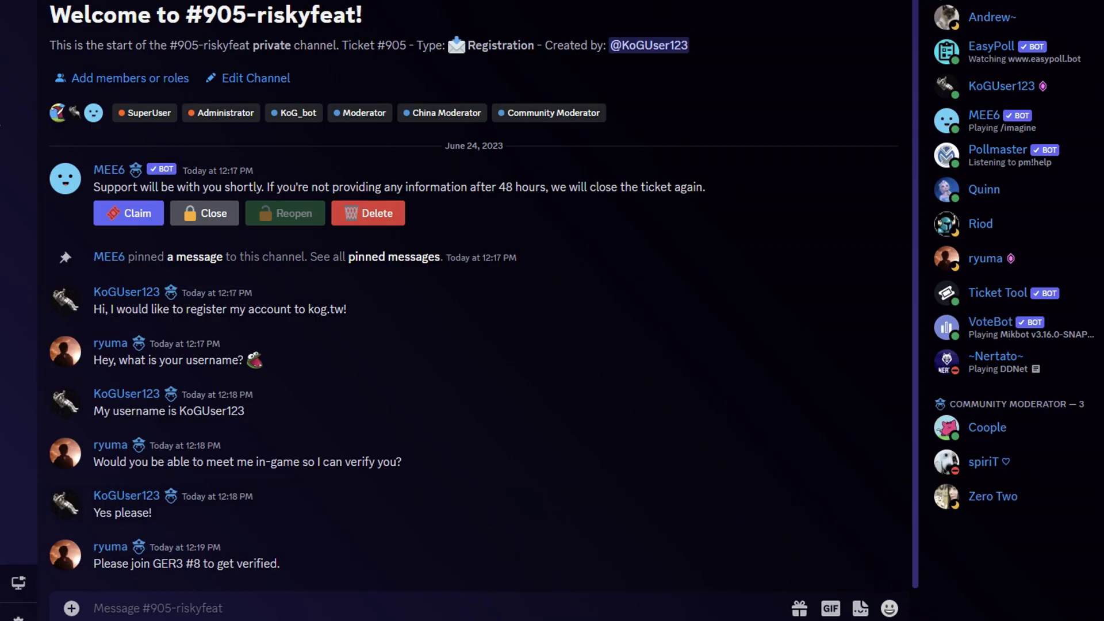
text(Will do!)
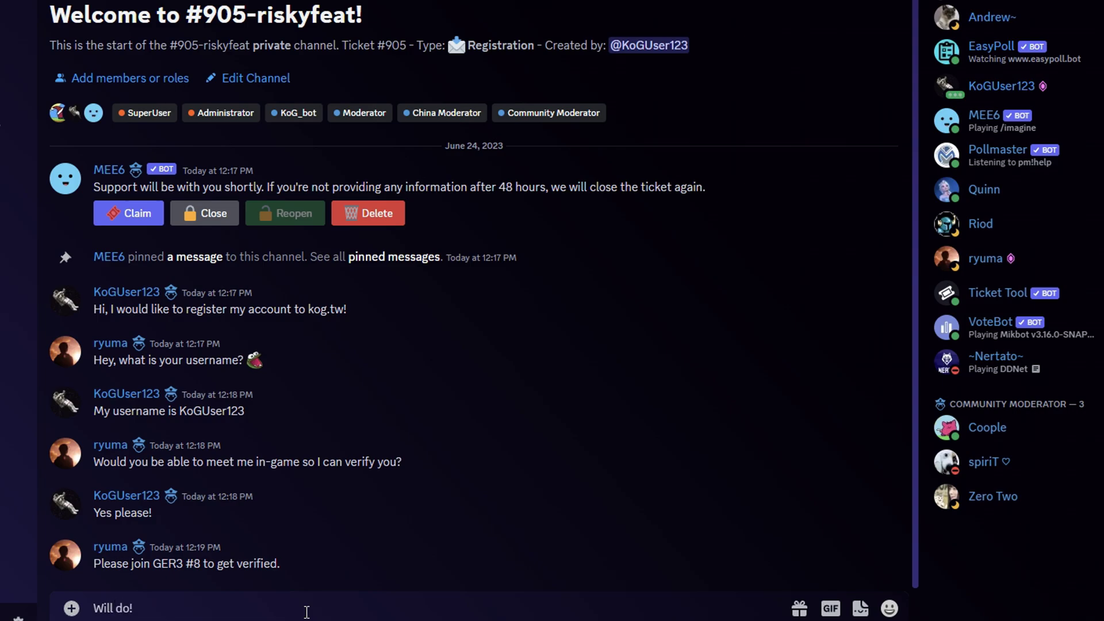
key(Return)
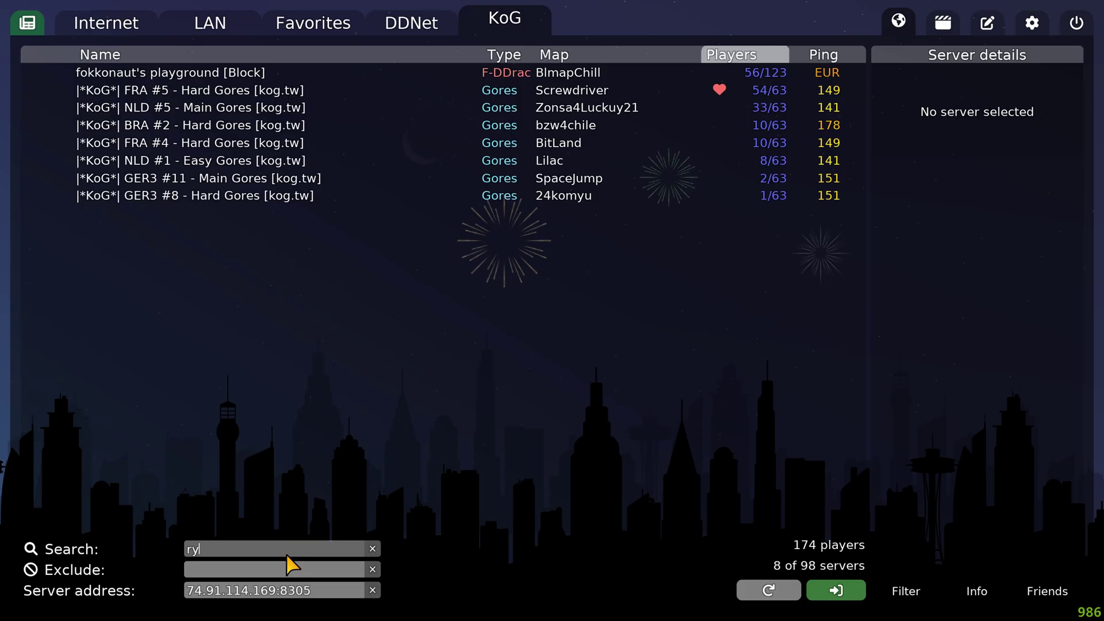
text(u)
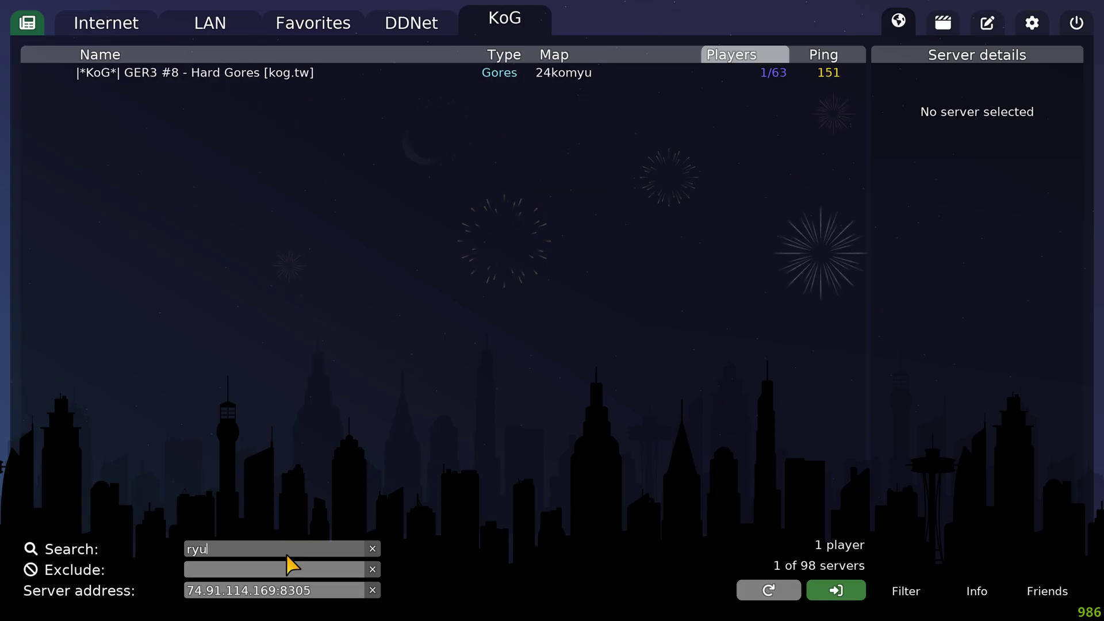
Connect to the KoG GER3 #8 server and type a thank-you to the moderator in chat
click(733, 72)
click(837, 589)
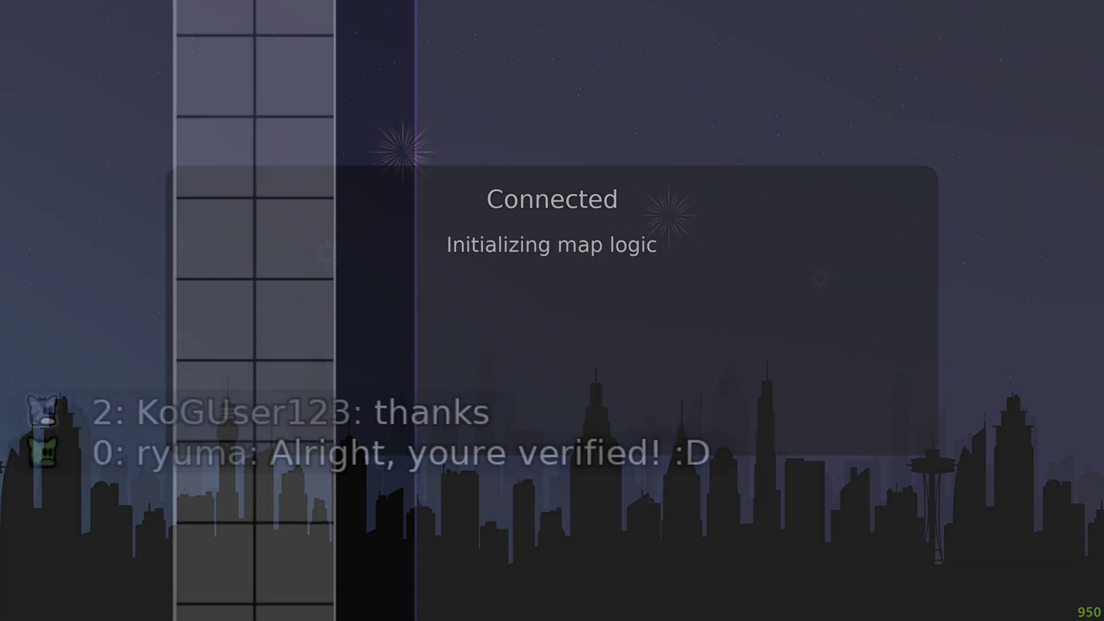
text(tperfect! t)
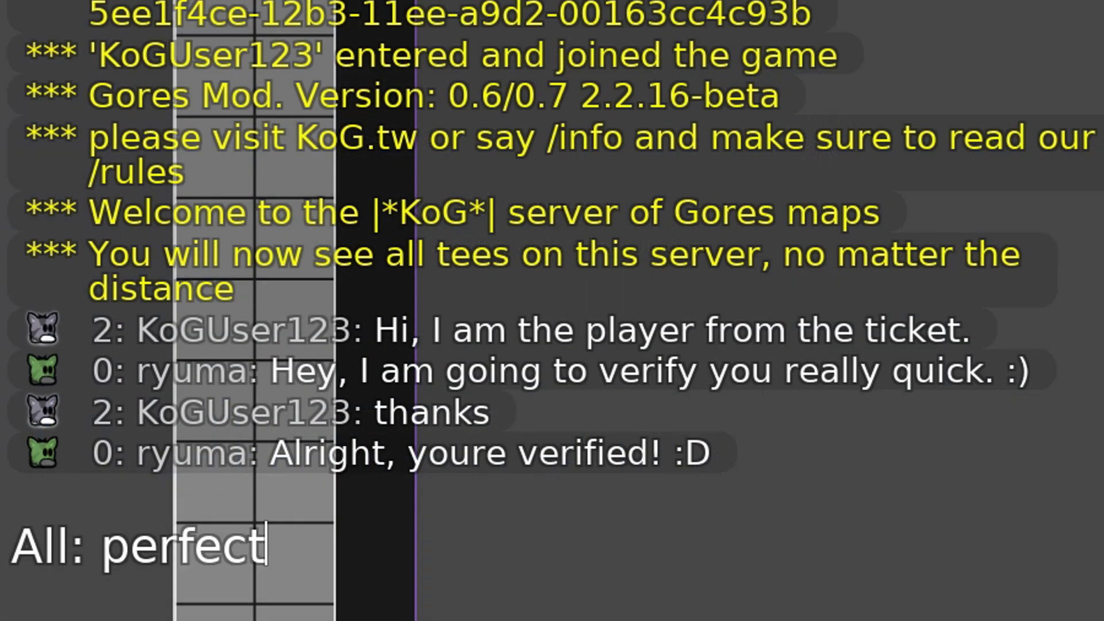
text(hank)
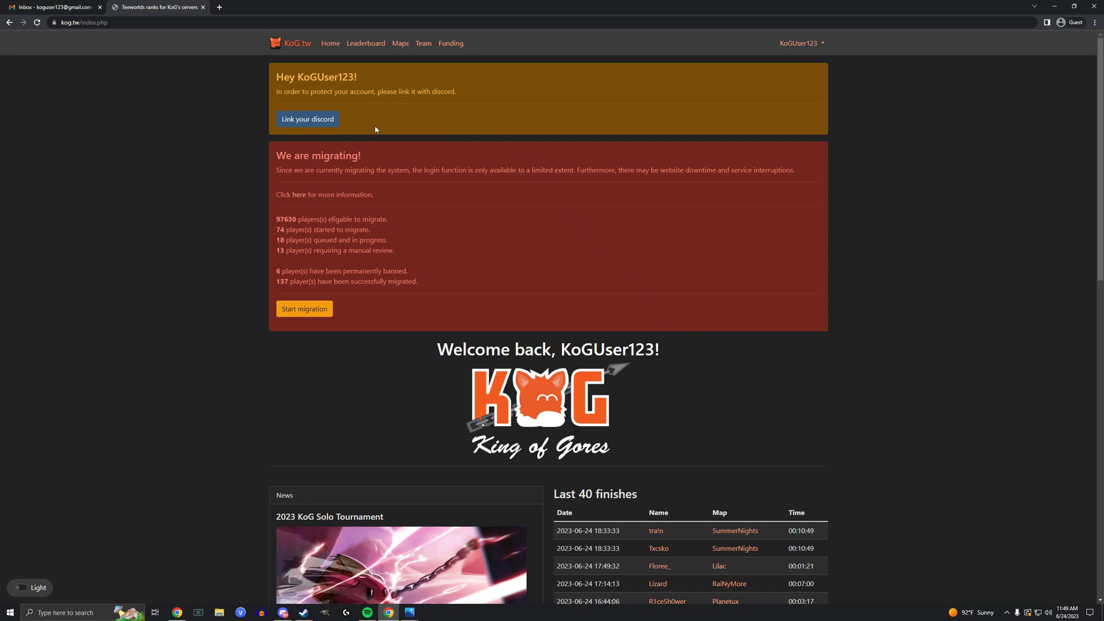
Go to the account Dashboard via the user dropdown and accept the Terms of Service
click(803, 44)
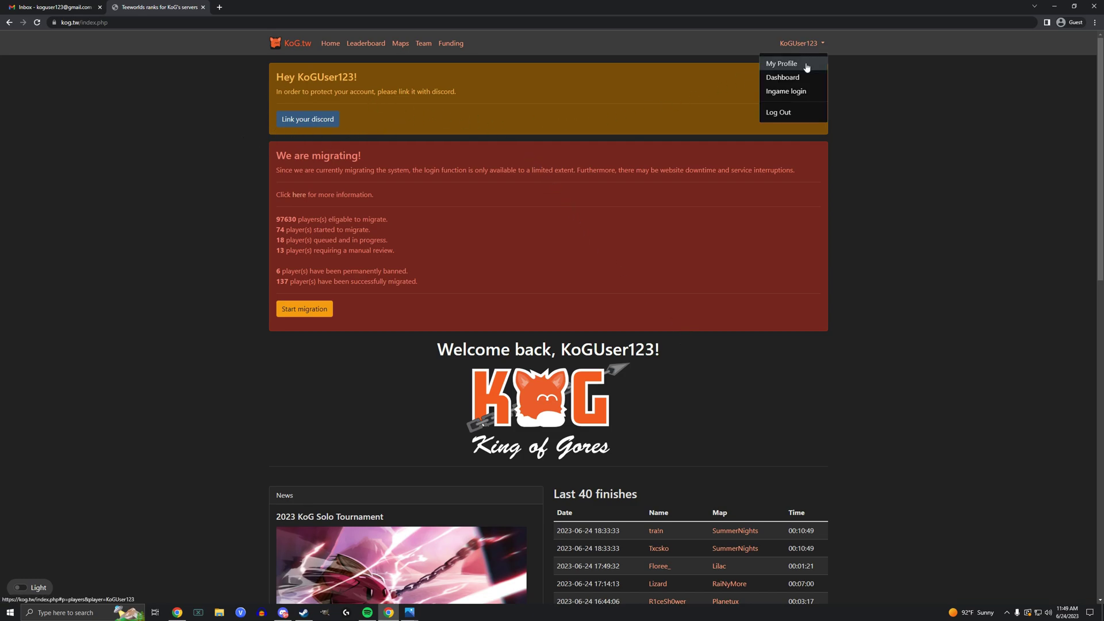
click(797, 79)
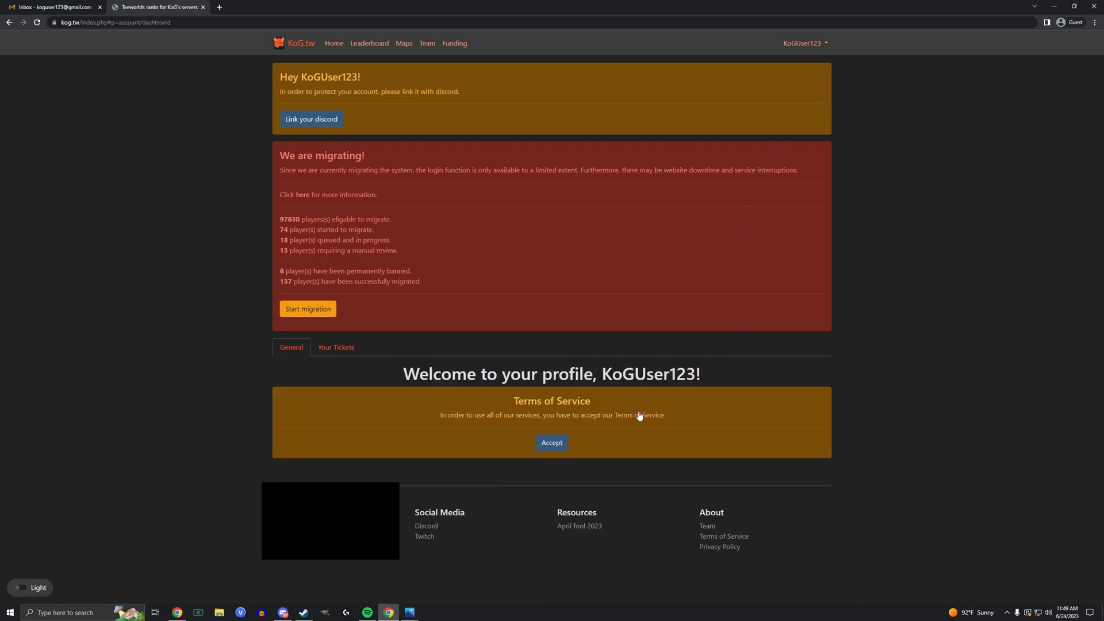
click(549, 444)
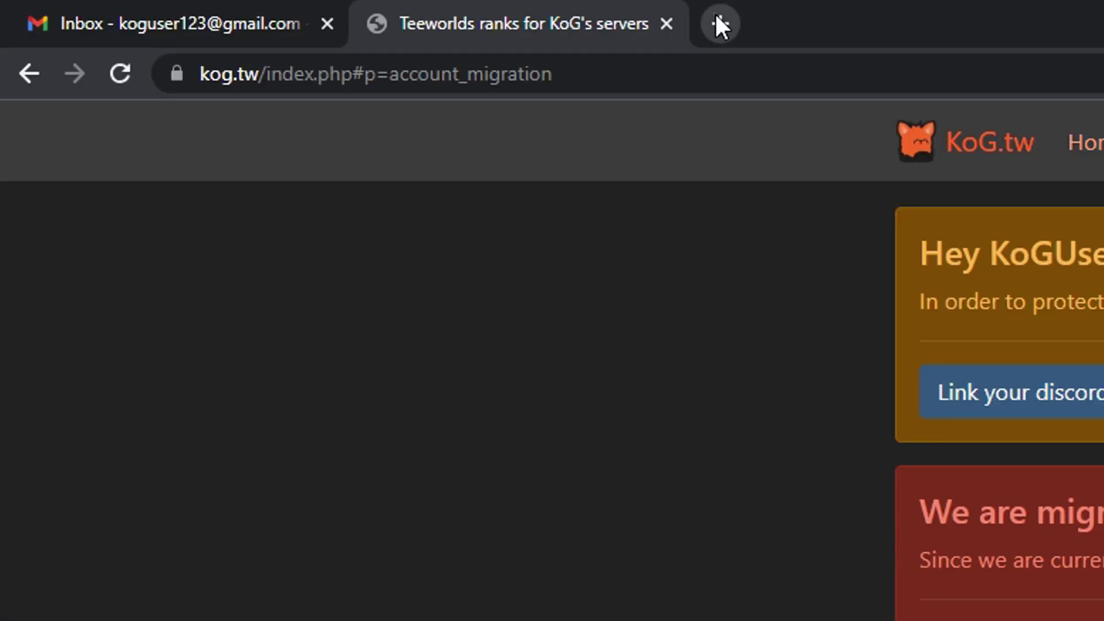
Load auth.kog.tw in a new browser tab
click(219, 7)
text(au)
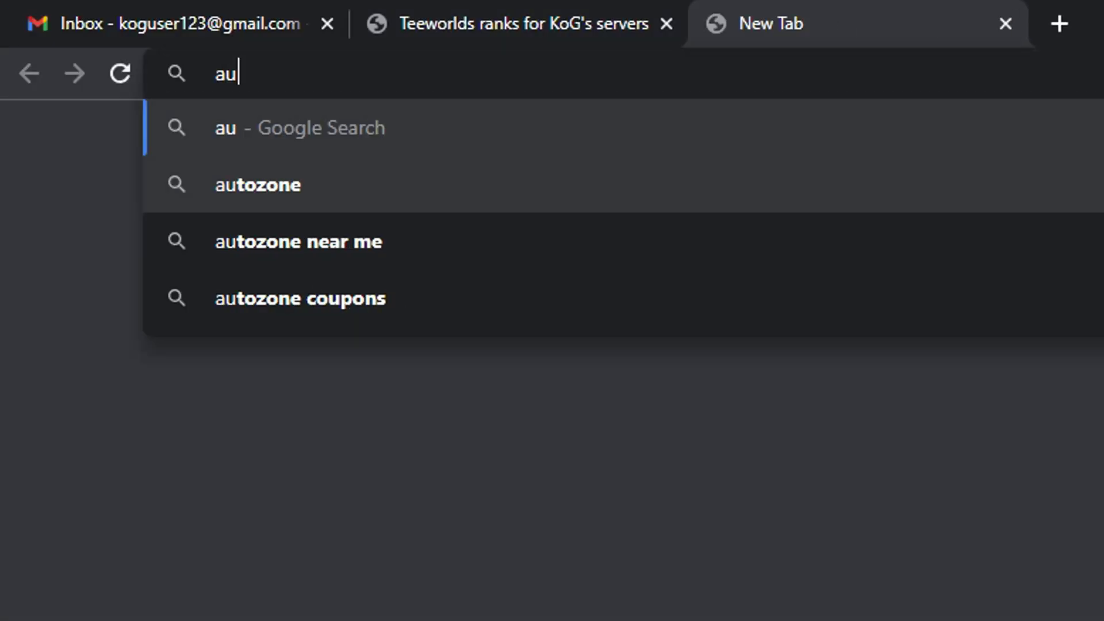
text(th.kog.tw)
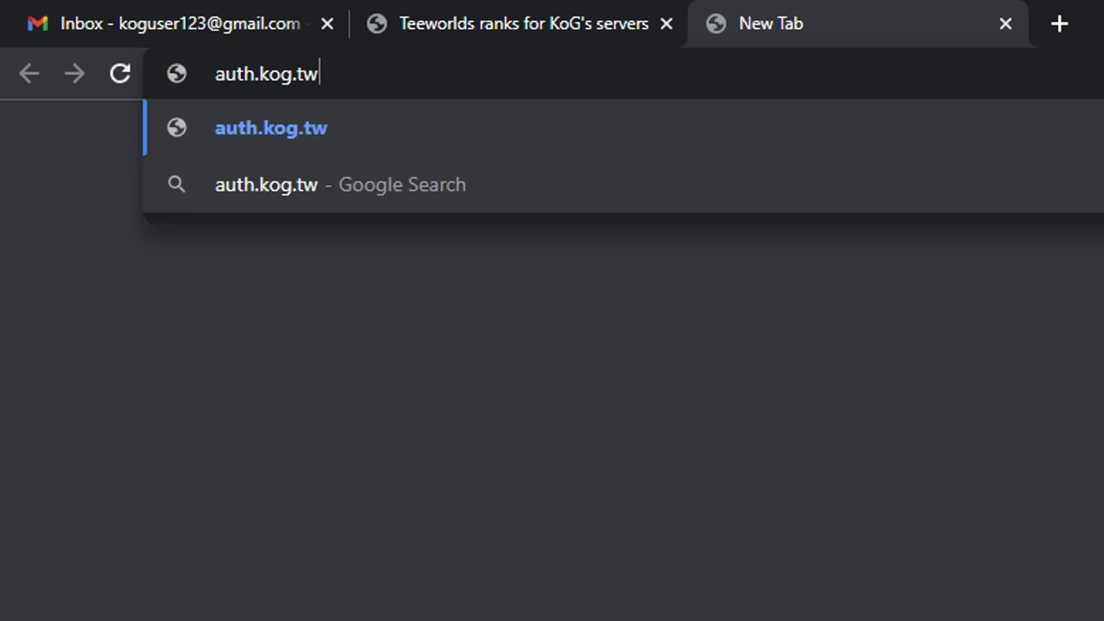
key(Return)
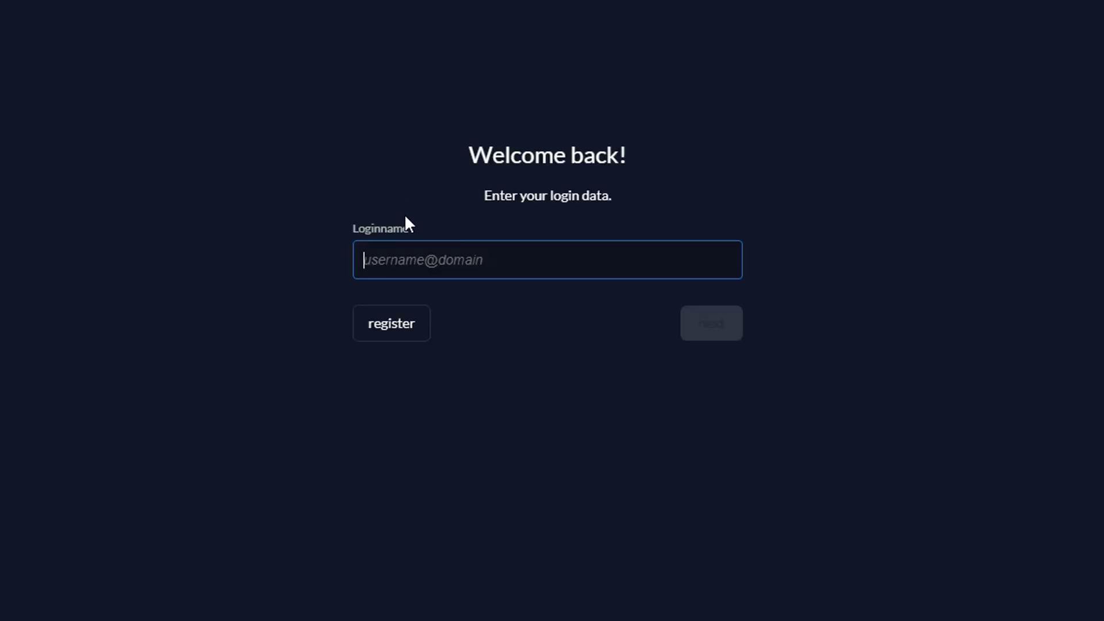
Register a new account, accepting the terms of service and privacy policy
click(417, 329)
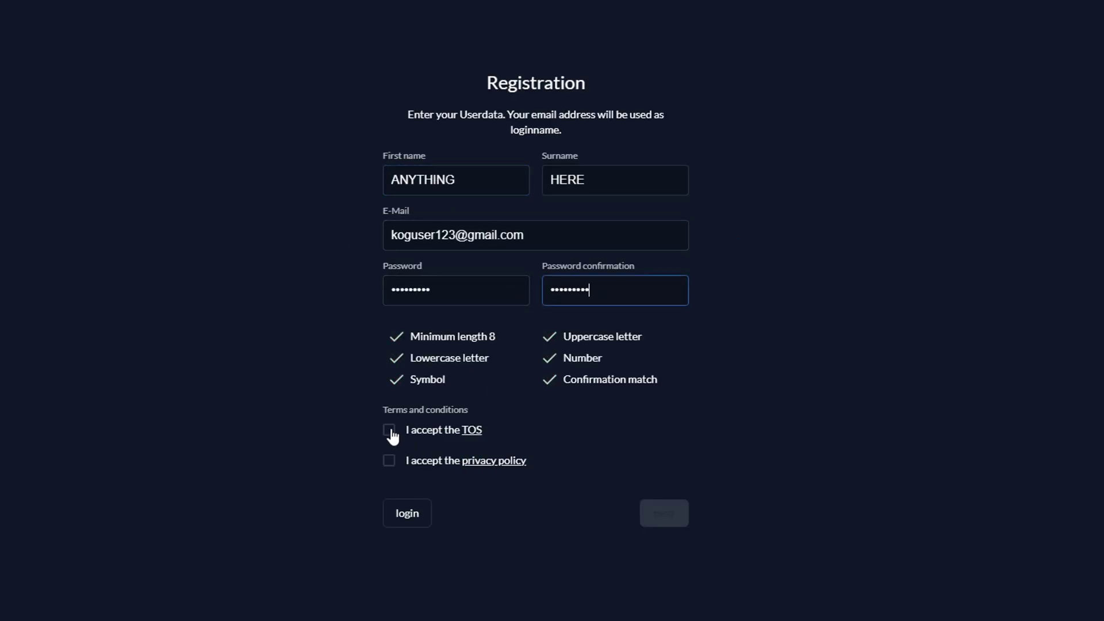
click(389, 430)
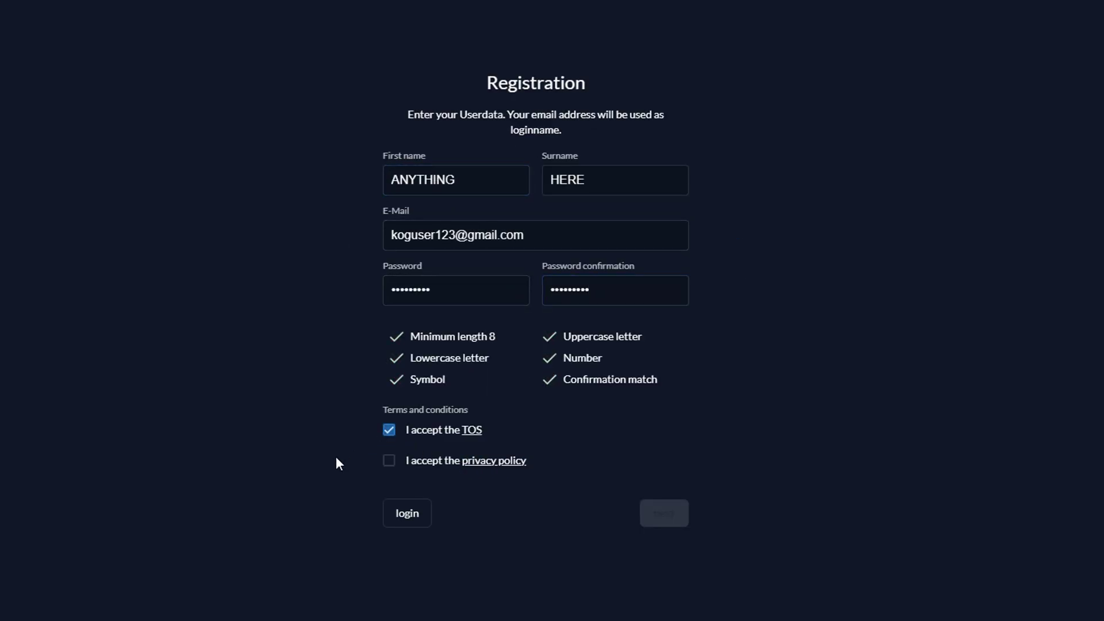
click(384, 461)
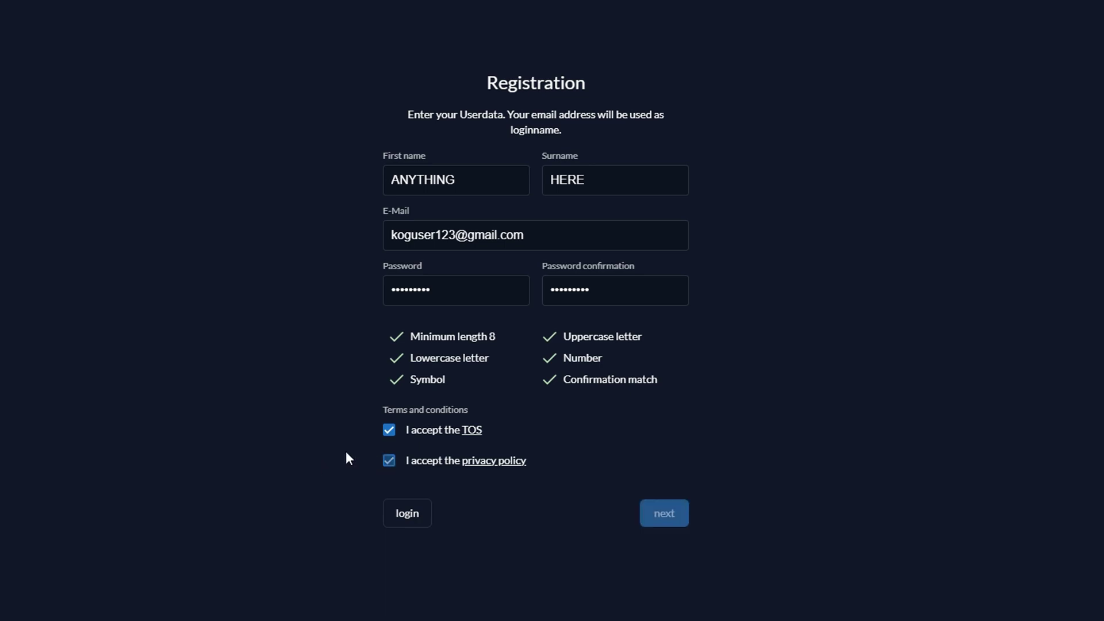
click(665, 522)
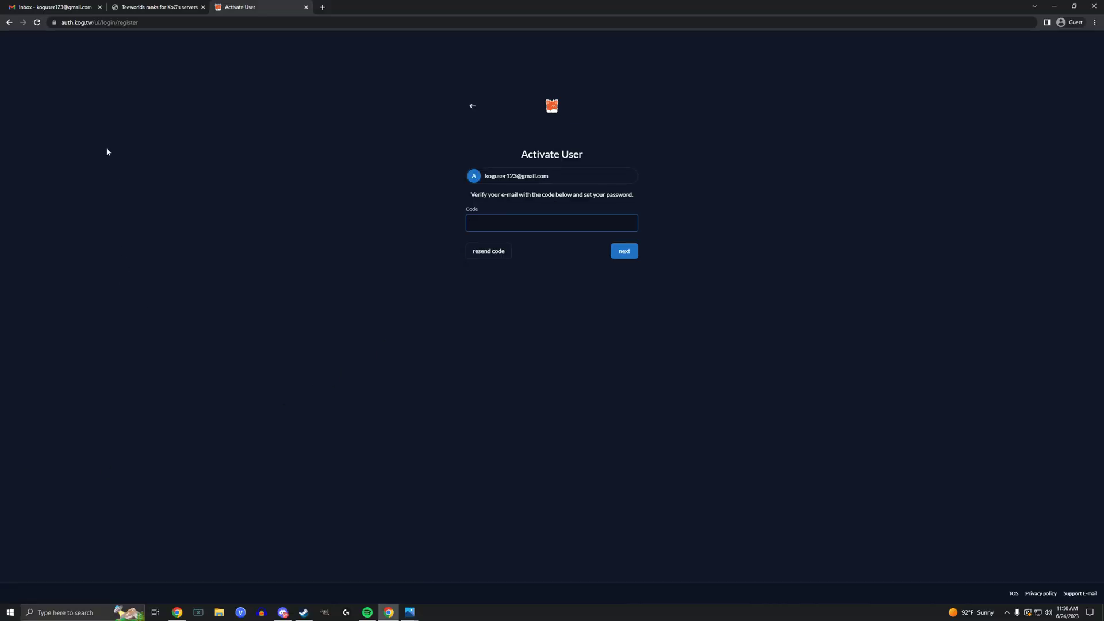
Copy the verification code from the Gmail message into the Code field and submit it
click(55, 7)
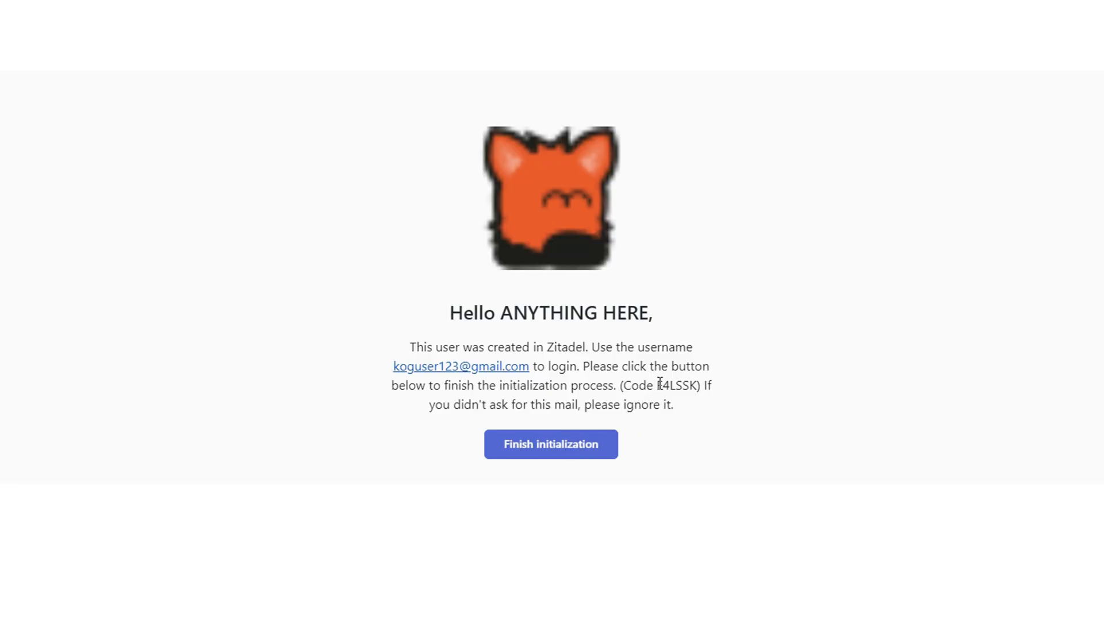
drag(657, 385, 698, 399)
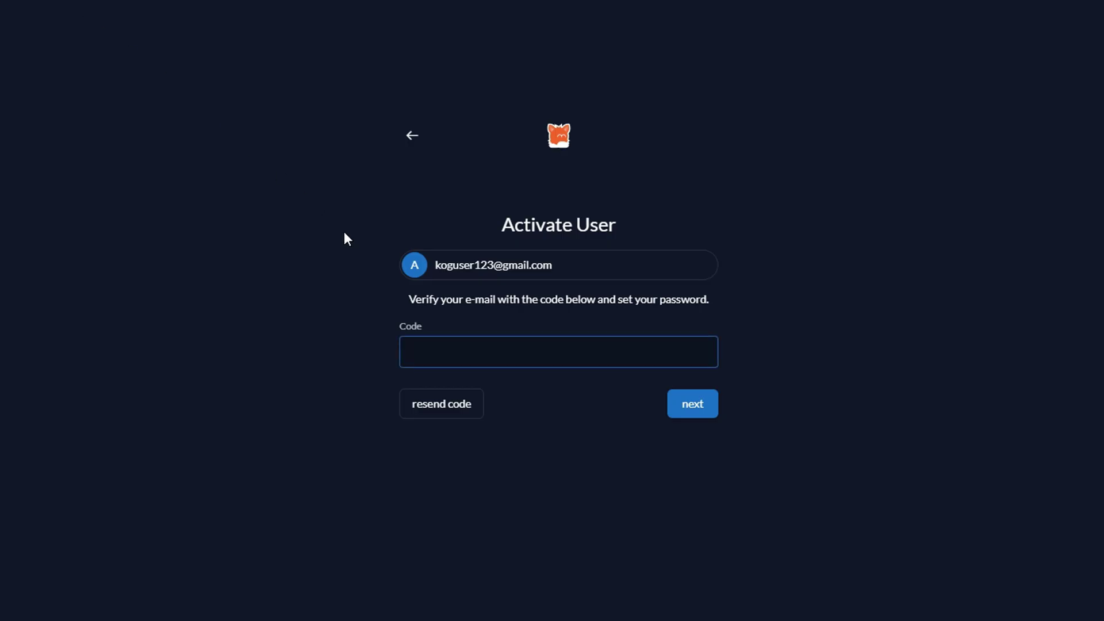
click(697, 413)
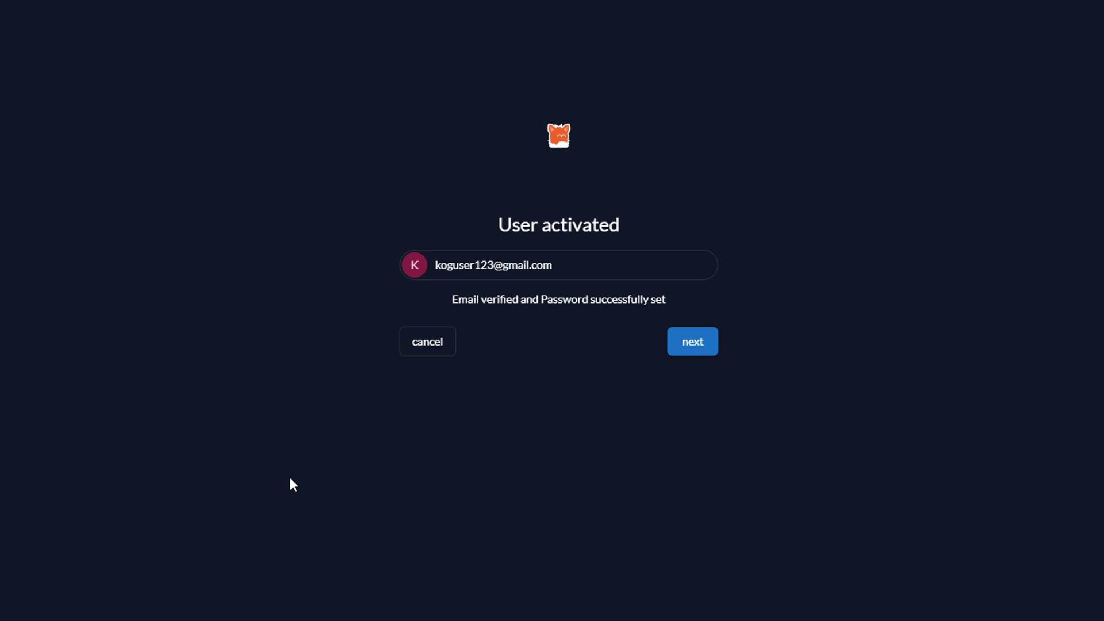
Sign in to the activated account with its password
click(708, 349)
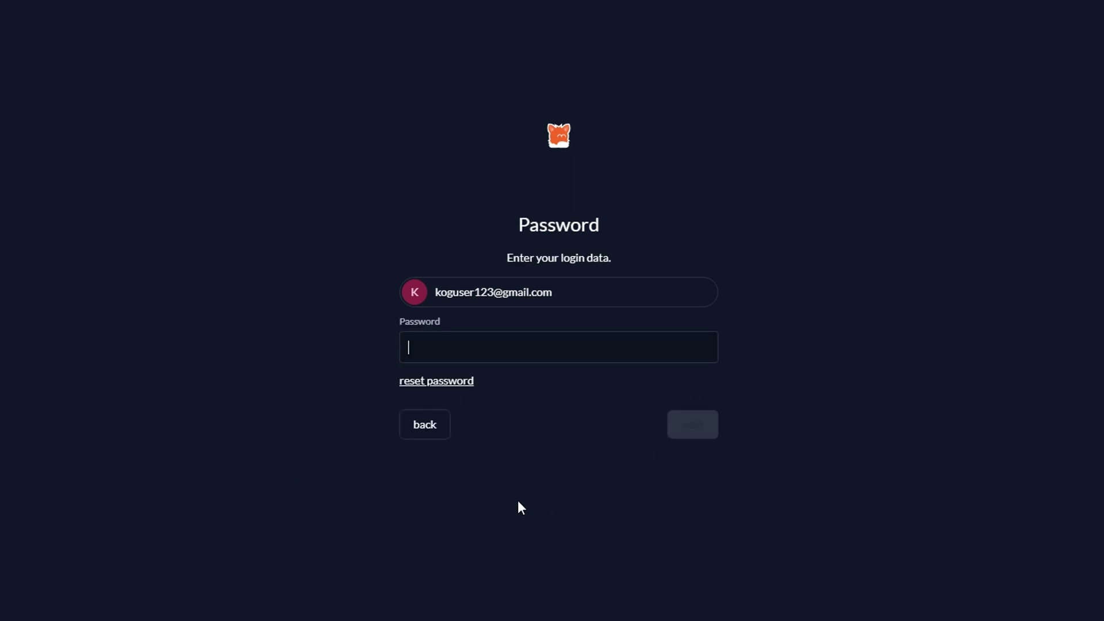
text(•••••••)
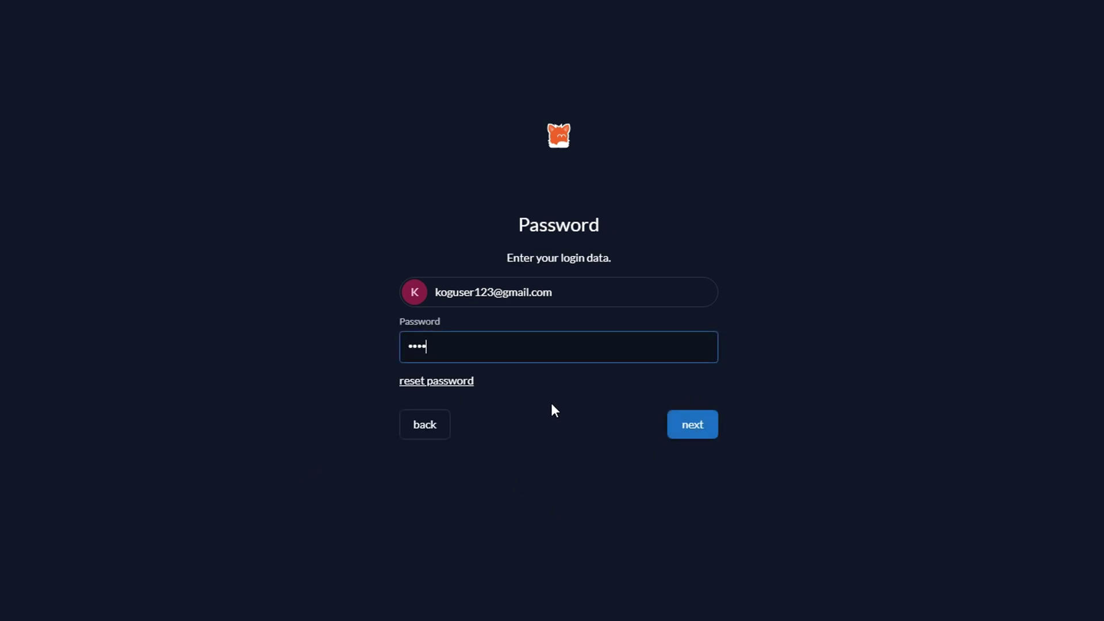
text(••)
click(708, 428)
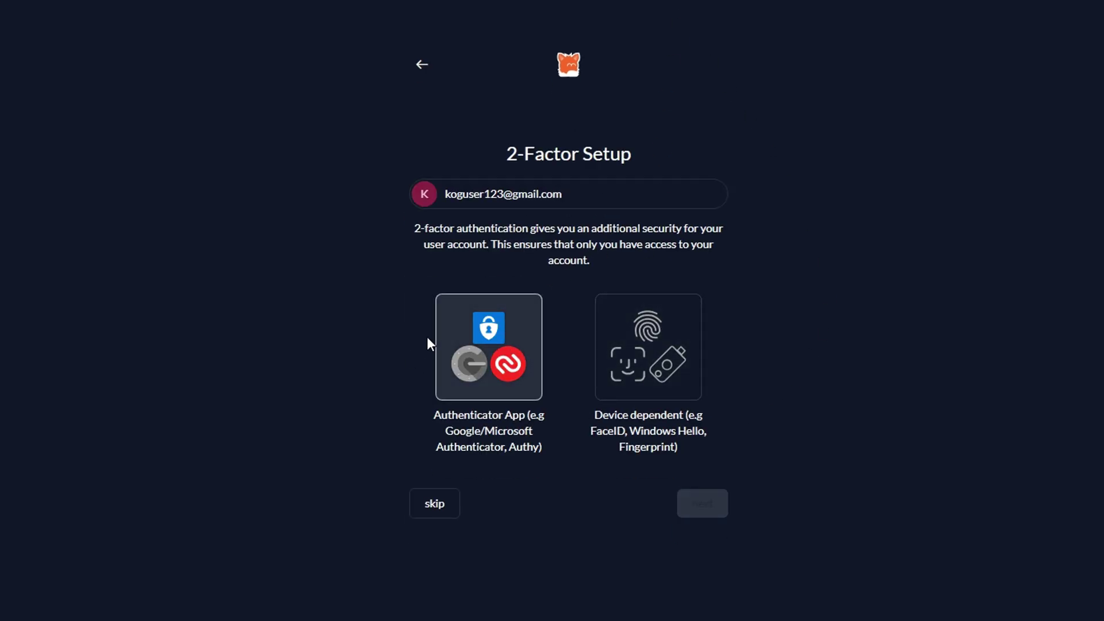
Skip the 2-Factor Setup page
click(433, 505)
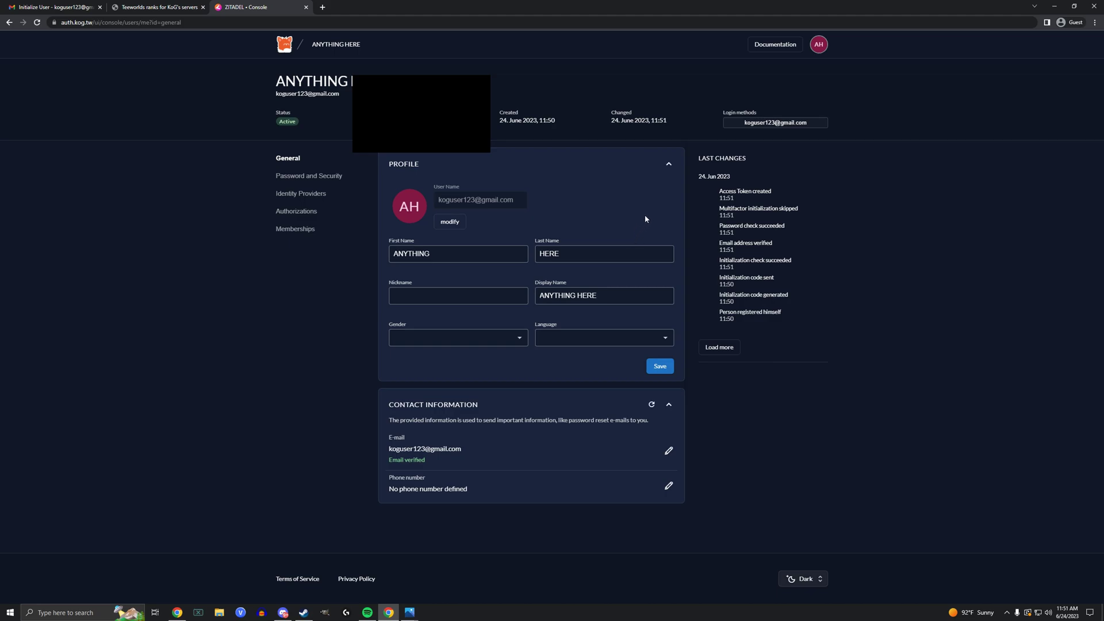
right_click(648, 204)
key(Escape)
Replace the console profile's Display Name with the in-game username
triple_click(604, 296)
text(KoGUser123)
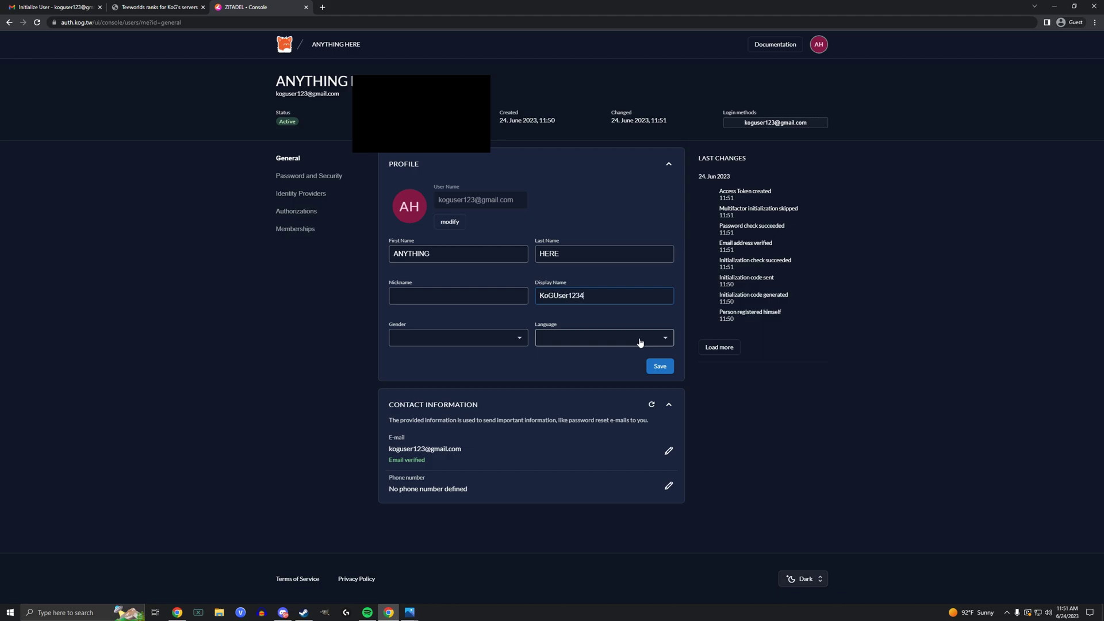
click(580, 383)
Start the KoG One migration on the KoG tab, going through step 2 to 'Start migration now'
click(151, 6)
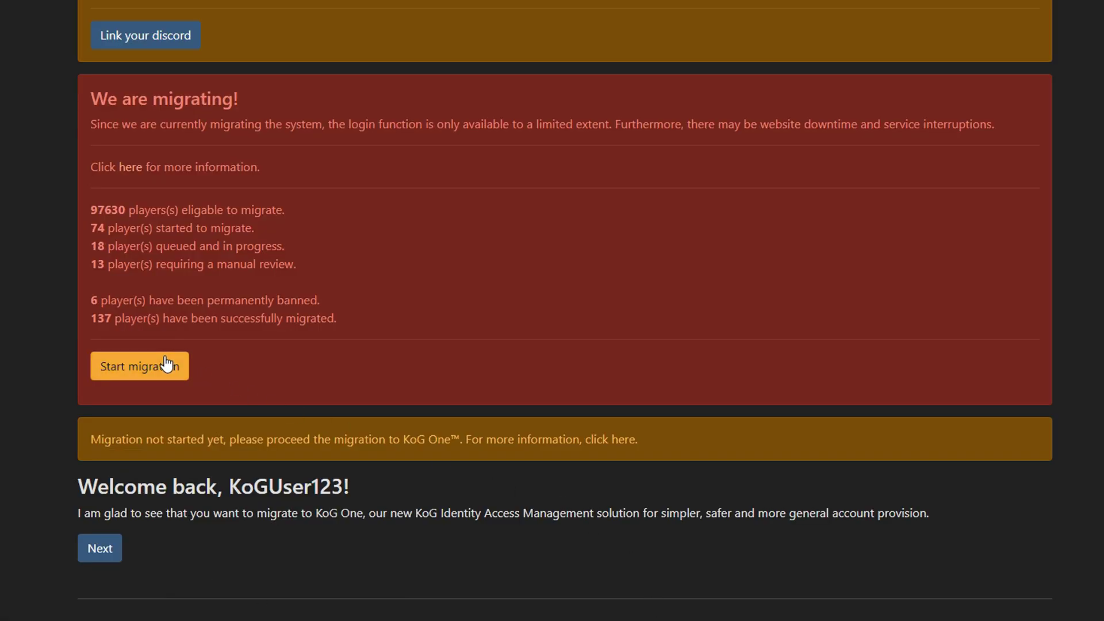
click(324, 307)
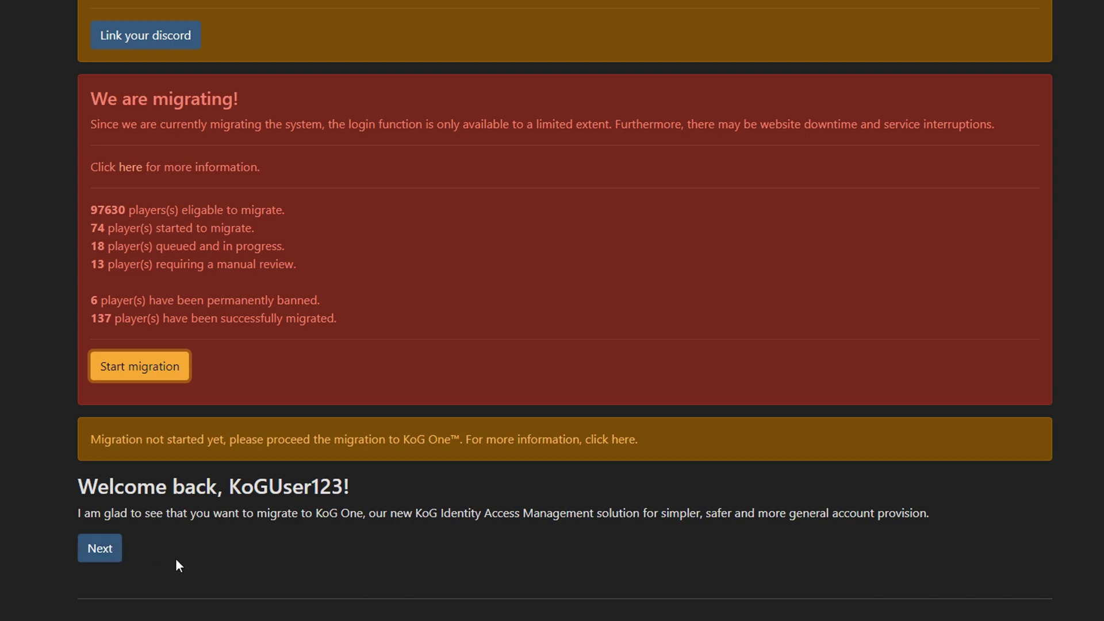
click(103, 553)
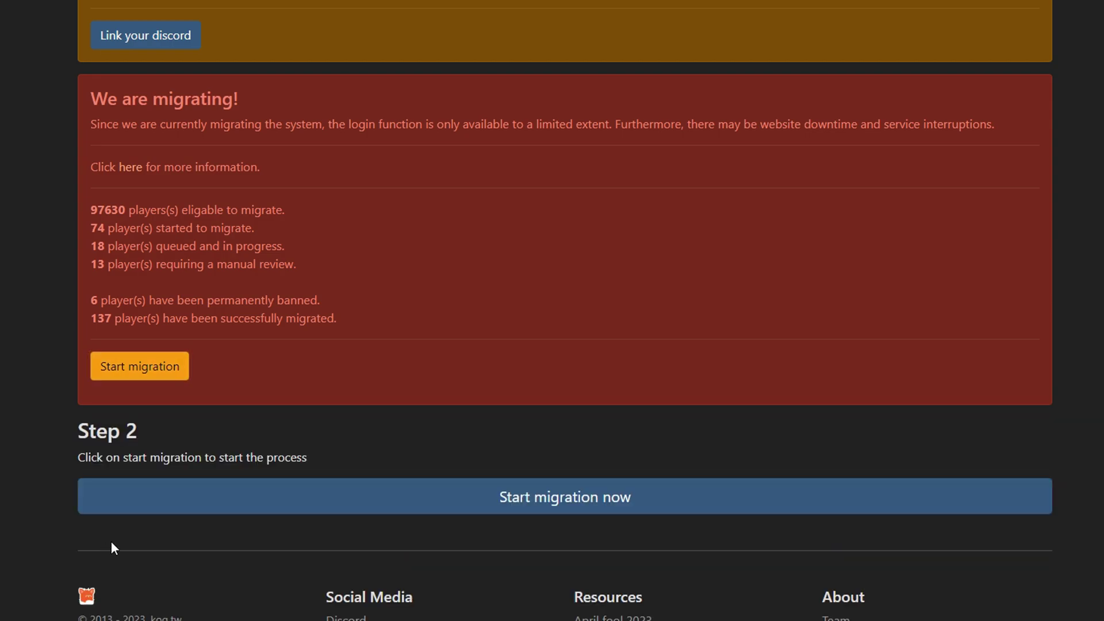
click(455, 497)
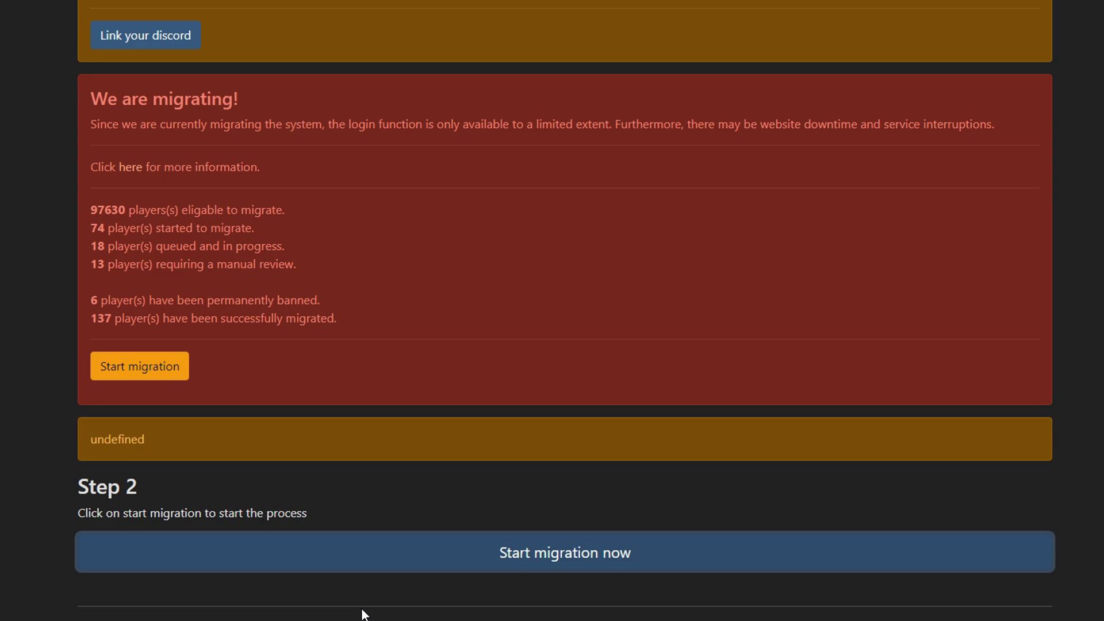
Retry sending the migration e-mail, then follow the link in the KoG 2.0 Account Migration e-mail
click(502, 552)
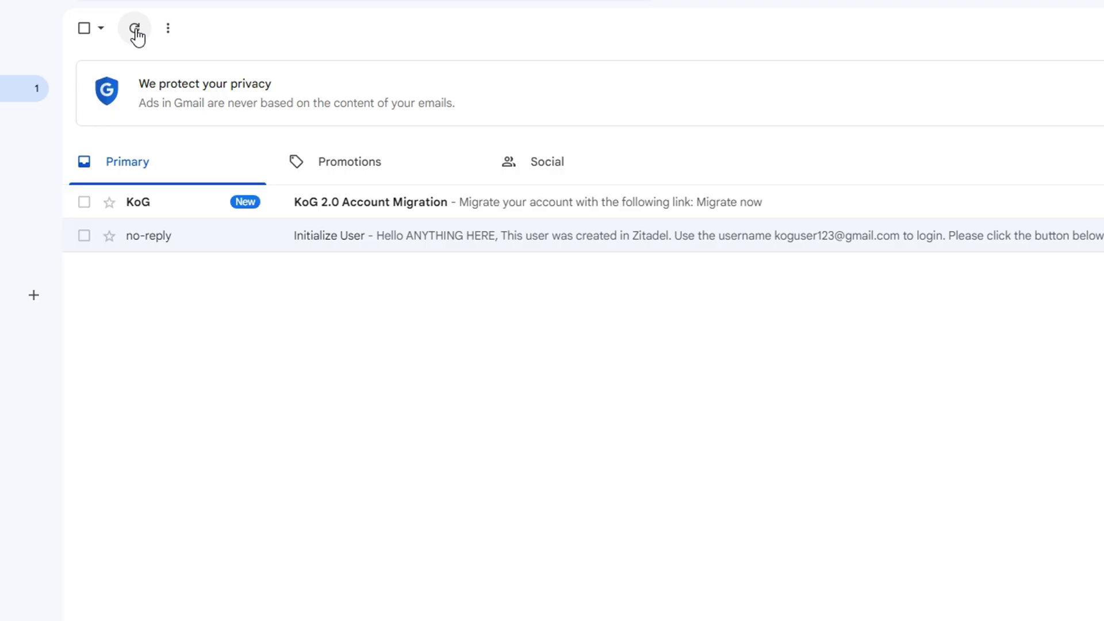
click(546, 214)
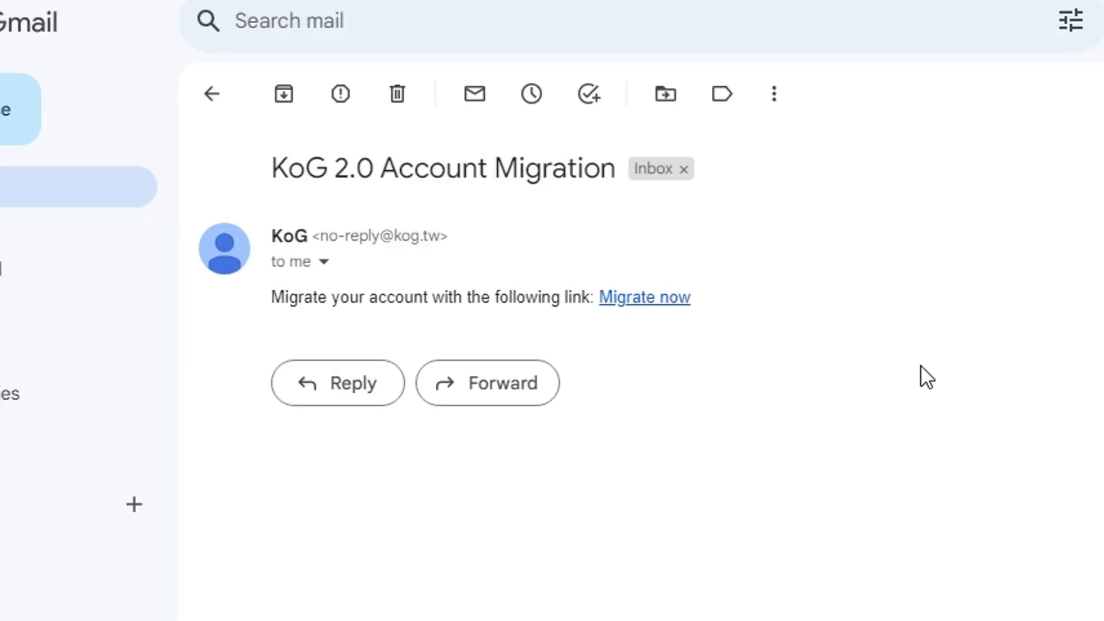
click(656, 299)
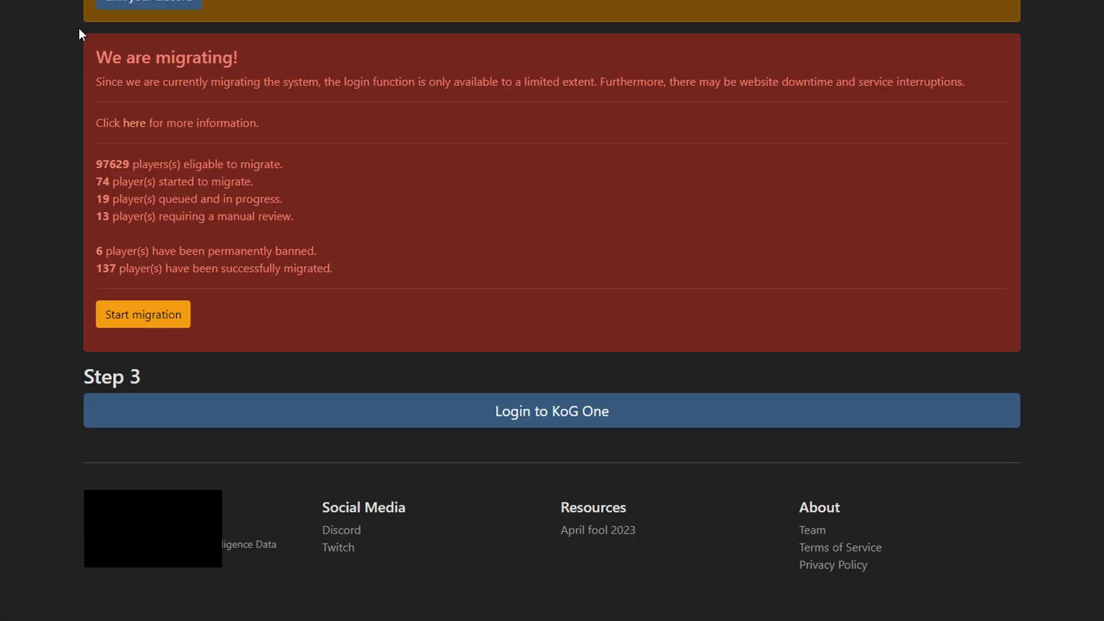
Log in to KoG One with the existing account and confirm the Step 4 migration-queued message
click(521, 412)
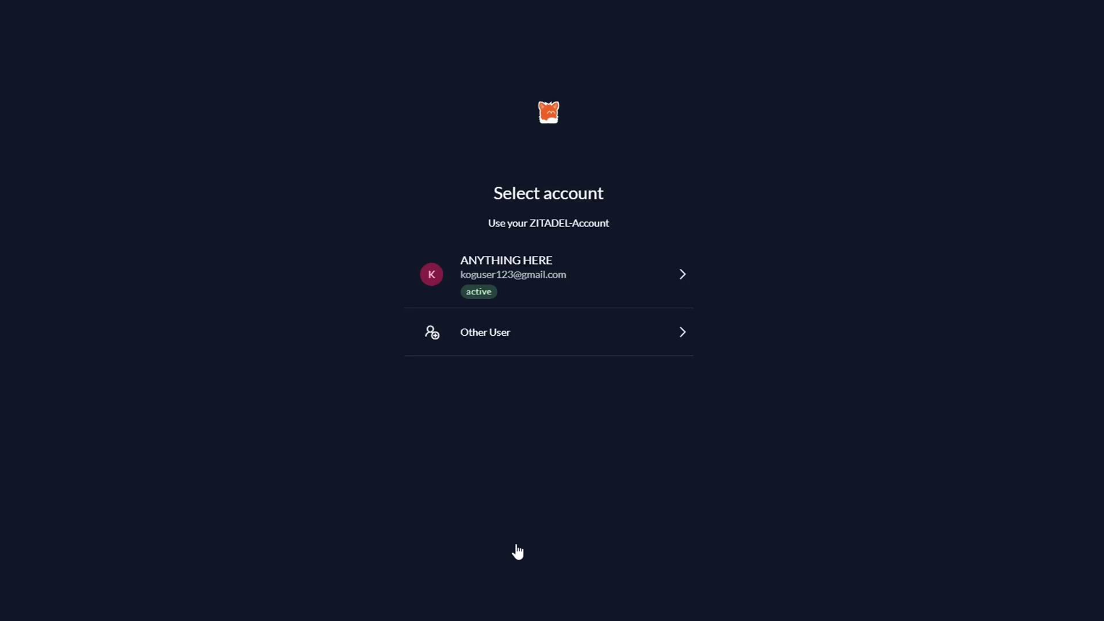
click(673, 270)
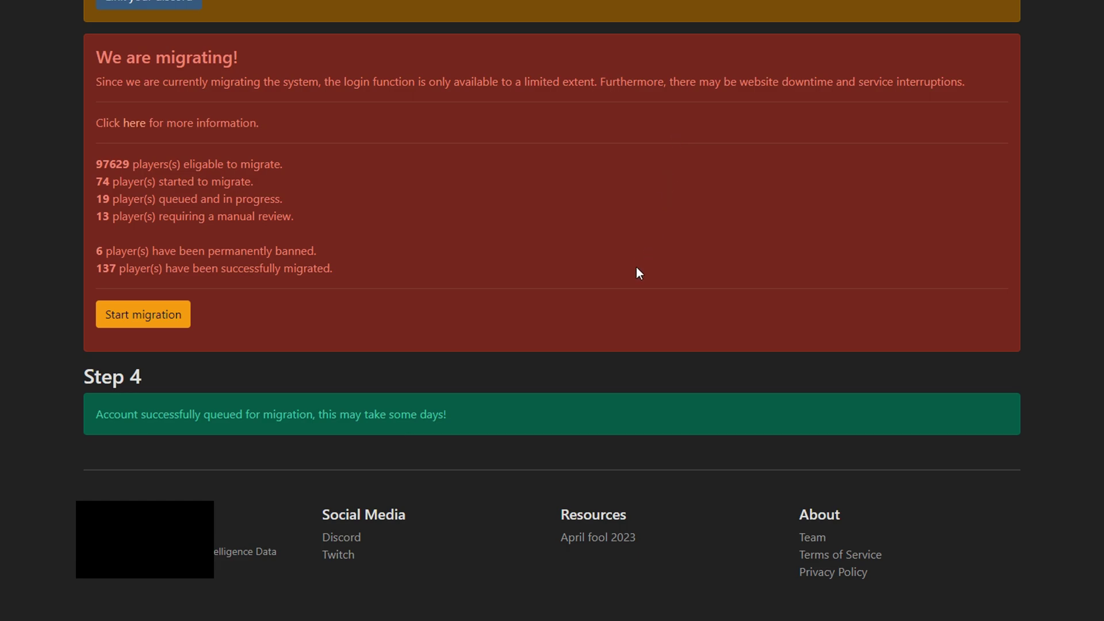
drag(448, 415, 90, 415)
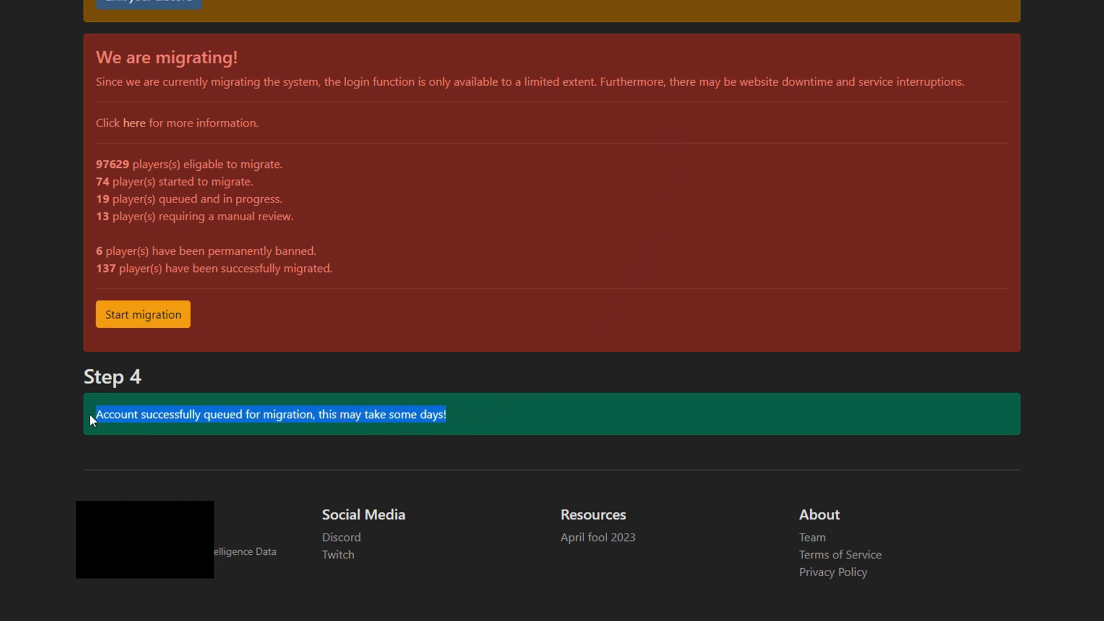
click(18, 438)
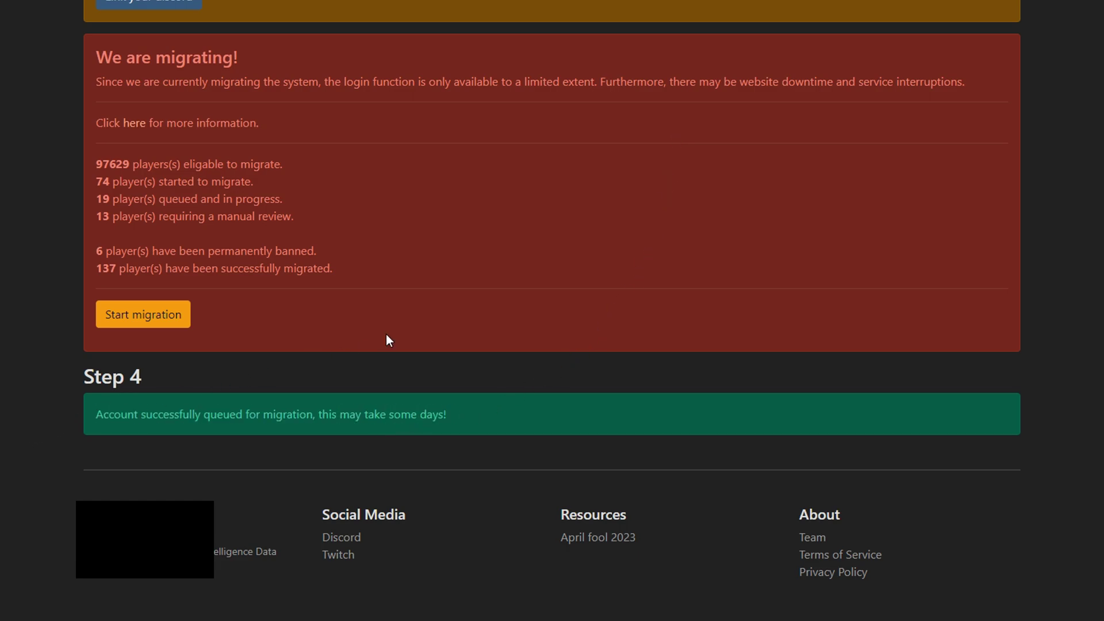